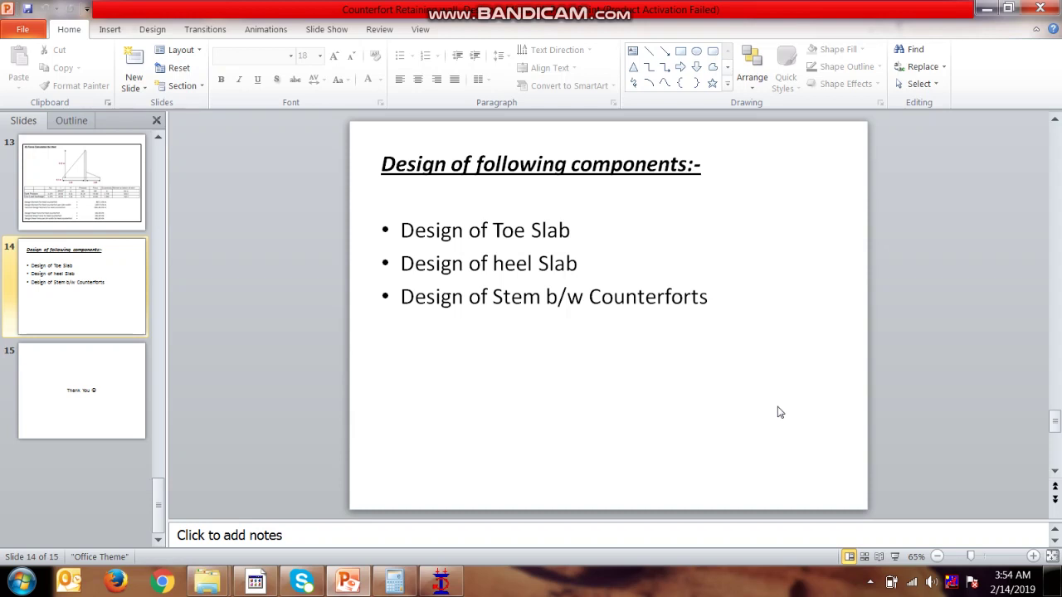
Dismiss the colour-scheme prompt and show slide 10's base pressure diagram (87.62 to 101.621).
scroll(313, 302, up, 3)
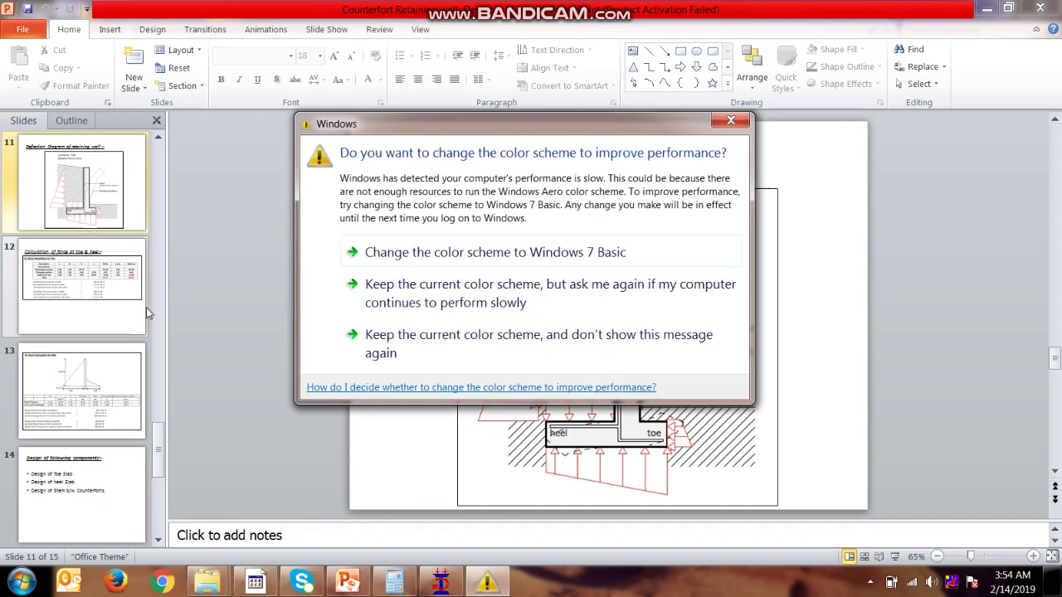
click(740, 121)
scroll(127, 222, up, 2)
scroll(127, 223, up, 1)
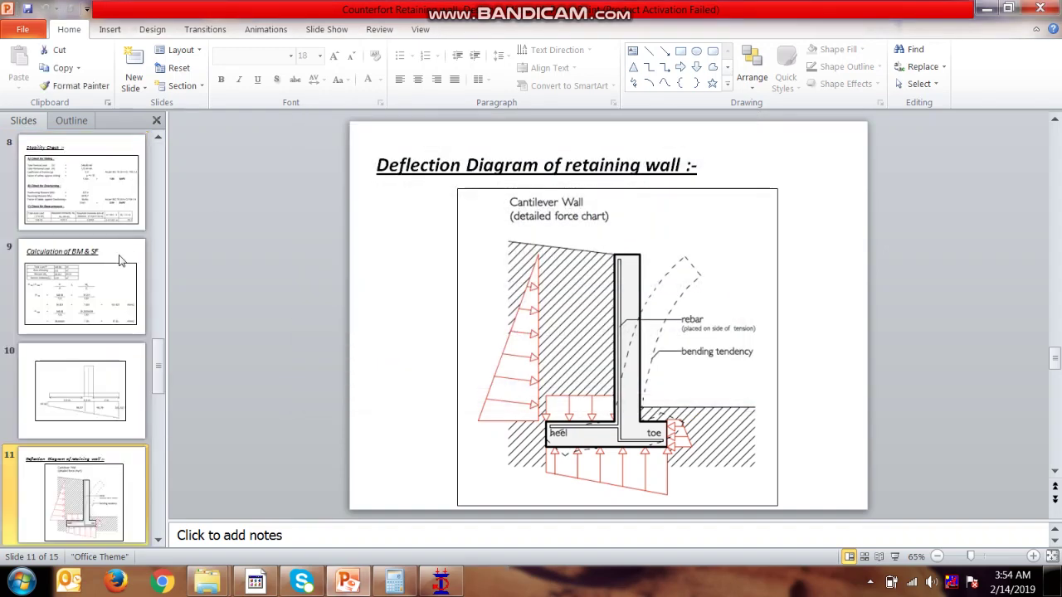
click(87, 390)
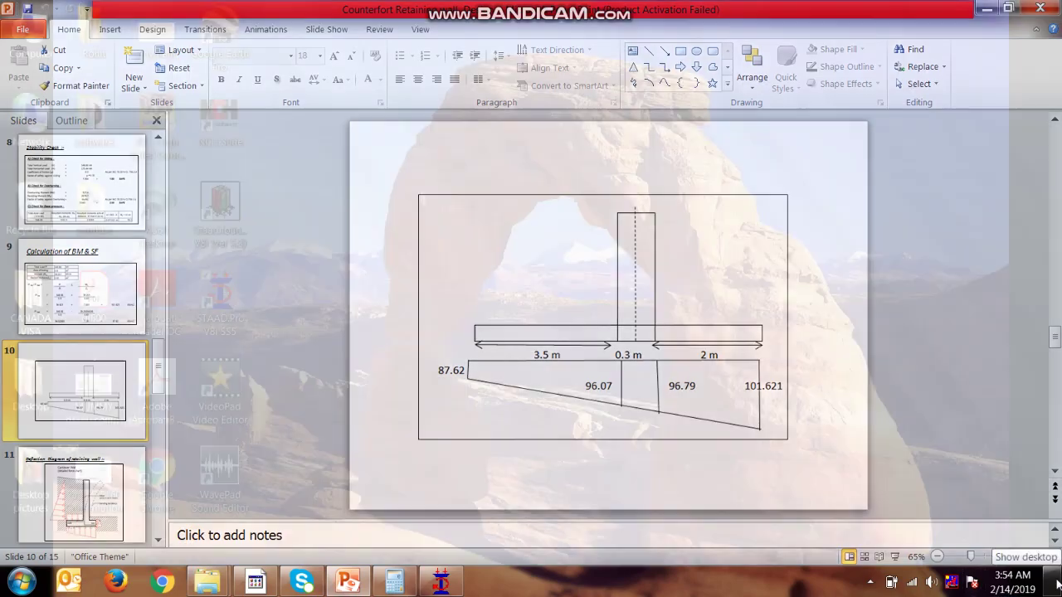
Launch STAAD.Pro and create a new Space project named Heel Slab in Meter and KiloNewton units.
click(1057, 586)
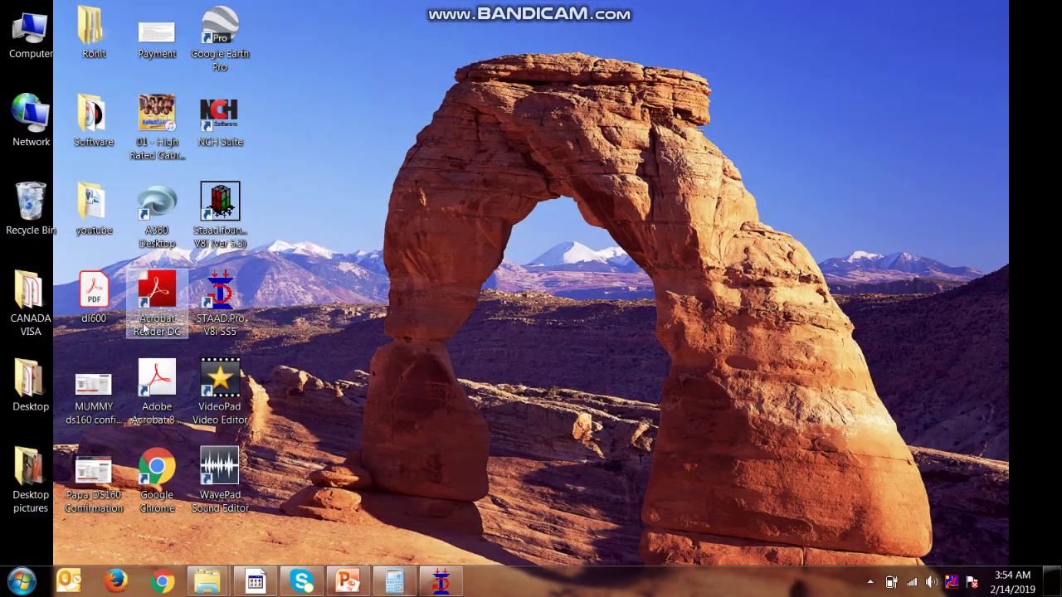
double_click(217, 303)
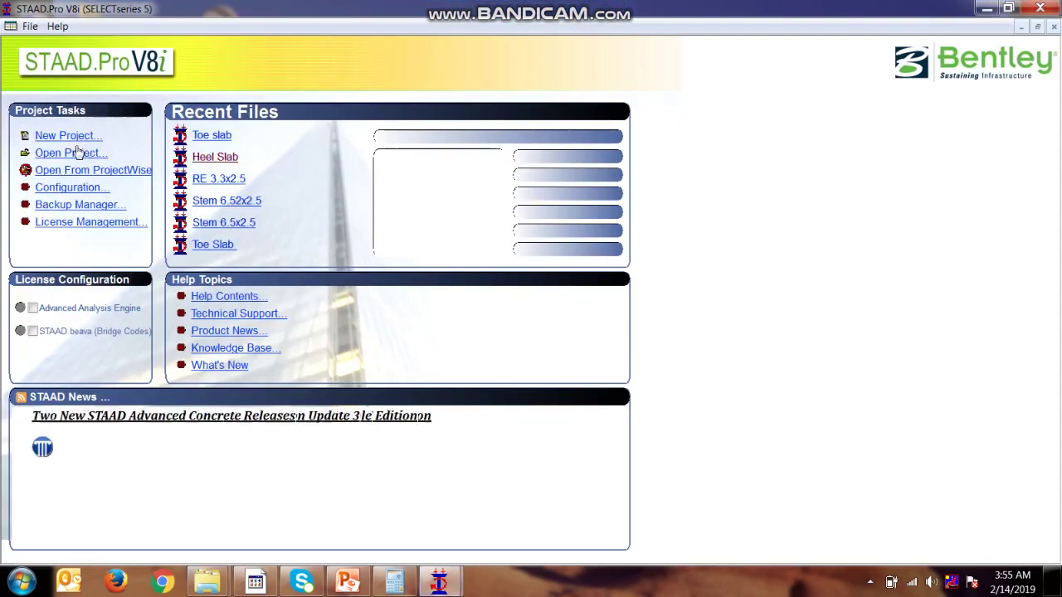
click(68, 135)
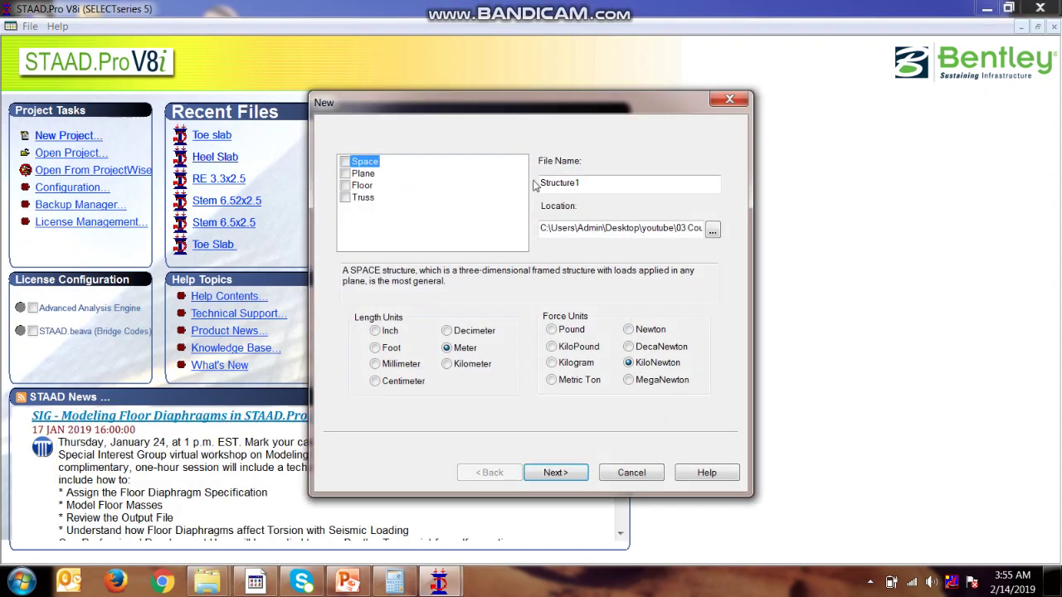
double_click(617, 187)
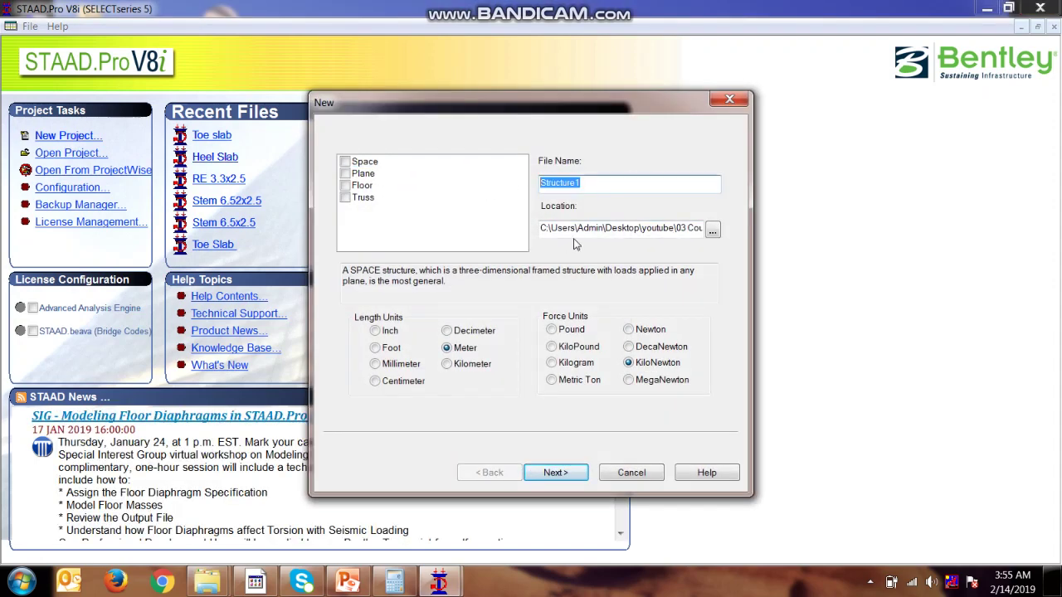
text(Heel )
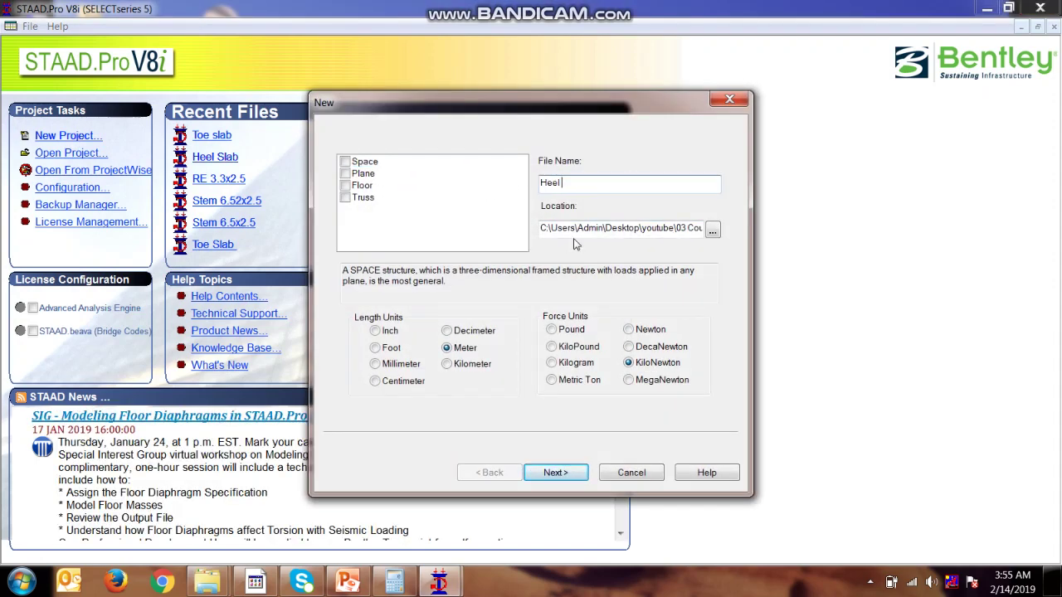
text(Slab)
click(363, 162)
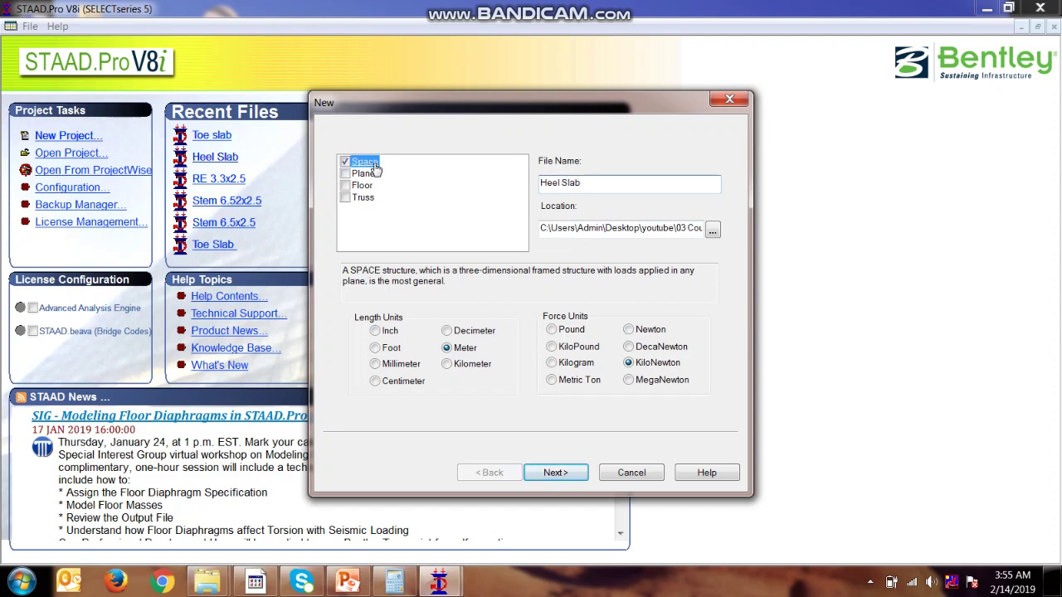
click(549, 474)
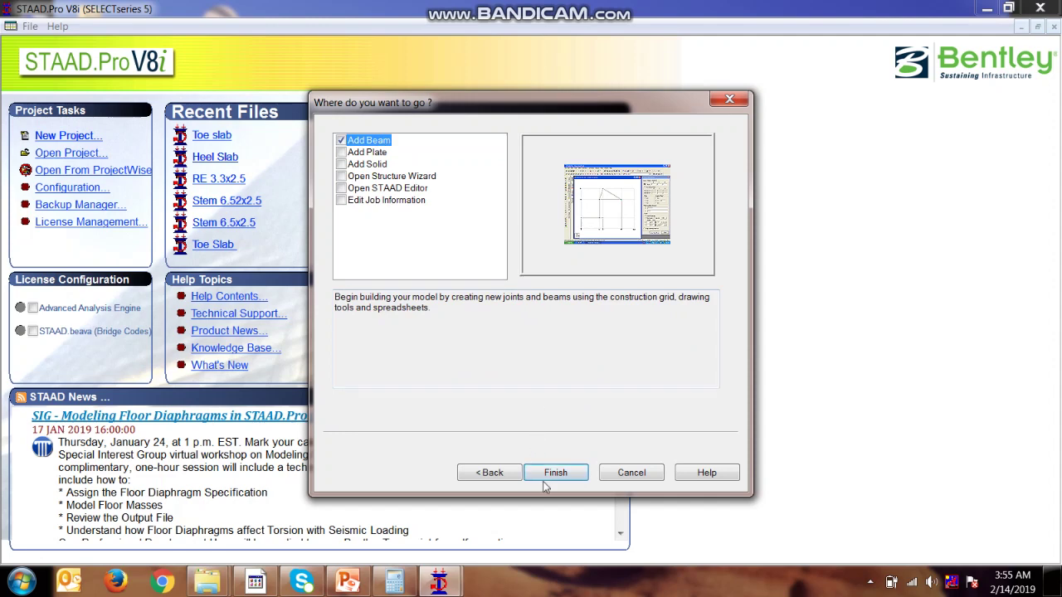
click(554, 480)
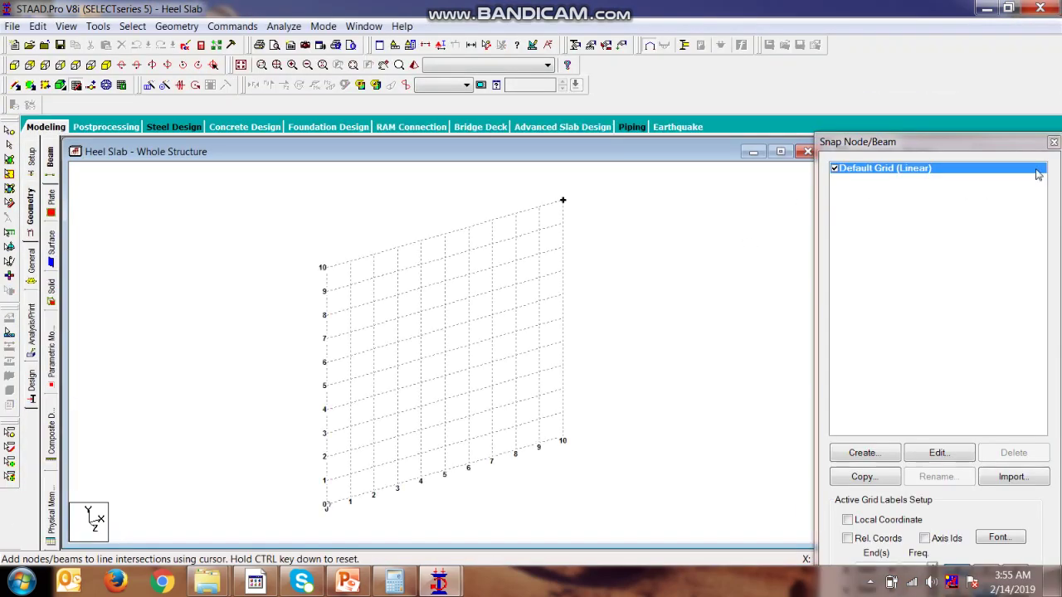
Enter node 1 at (0,0,0) and node 2 at (0,0,3.5) in the Nodes table.
click(1053, 142)
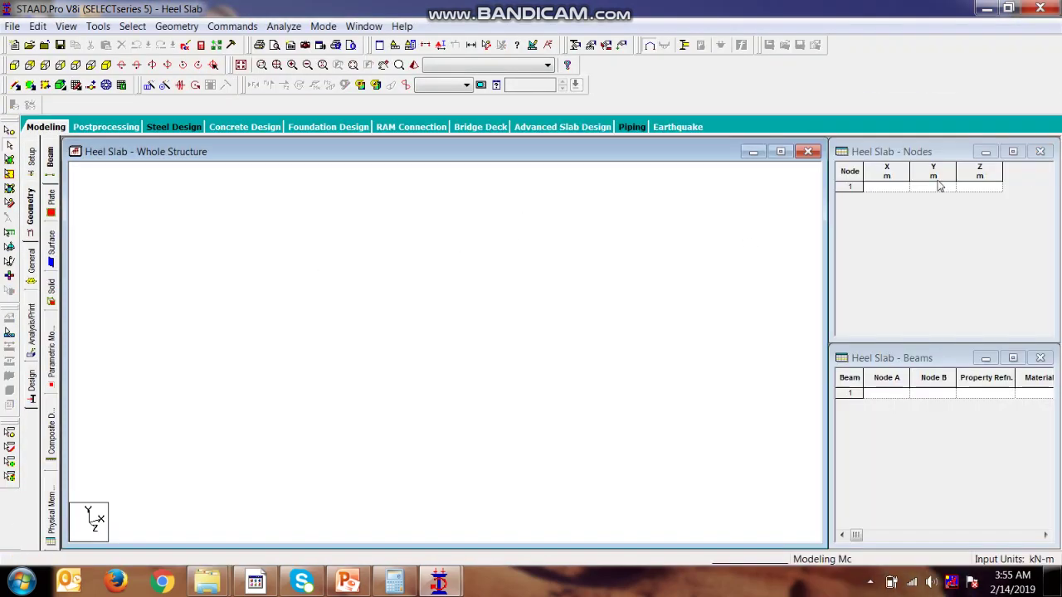
click(888, 189)
text(0)
key(Tab)
key(Tab)
key(Tab)
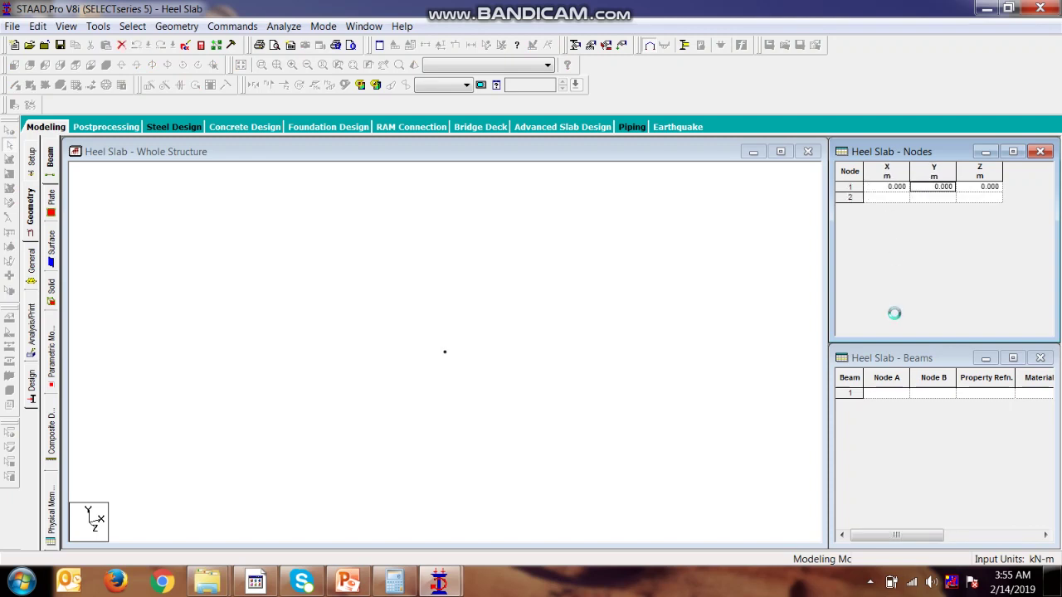
text(0)
key(Tab)
key(Tab)
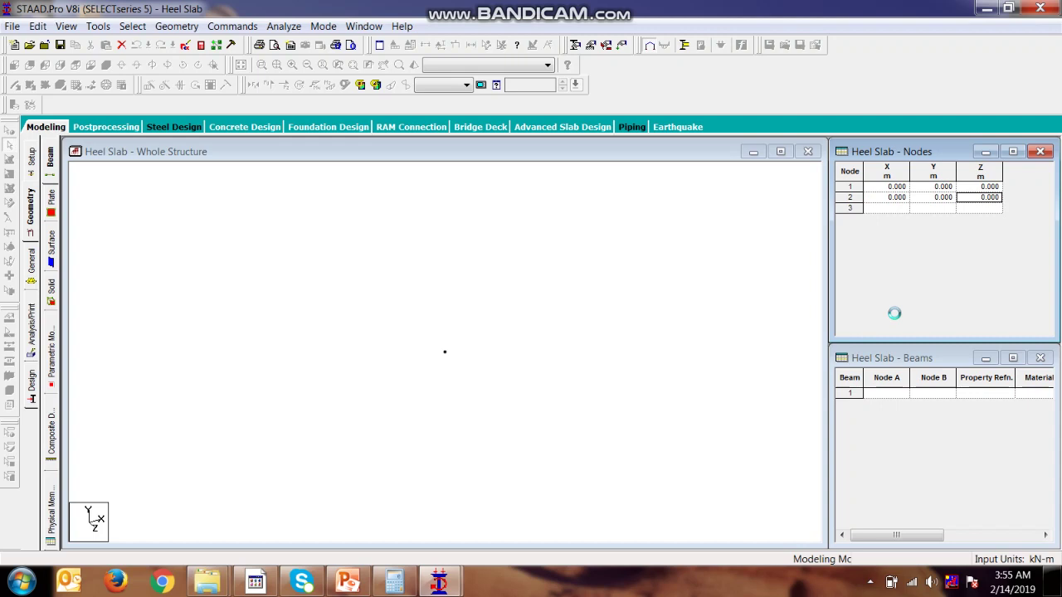
text(3.5)
key(Tab)
Enter node 3 at (2.5,0,0) and node 4 at (2.5,0,3.5).
text(2.5)
key(Tab)
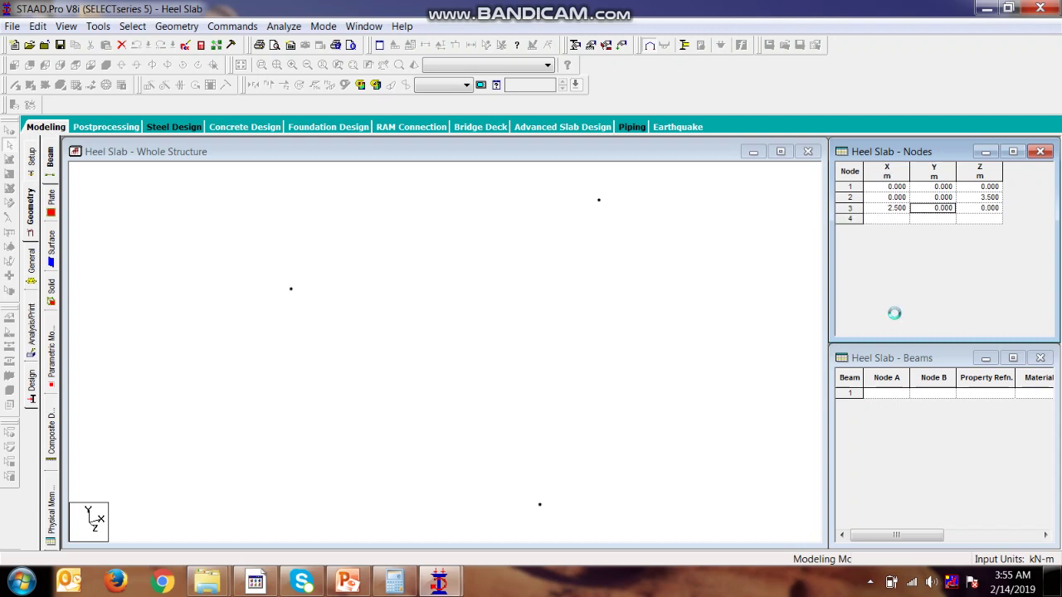
key(Tab)
key(Tab)
text(2.5)
key(Tab)
key(Tab)
key(Tab)
key(shift+Tab)
text(3.5)
key(Tab)
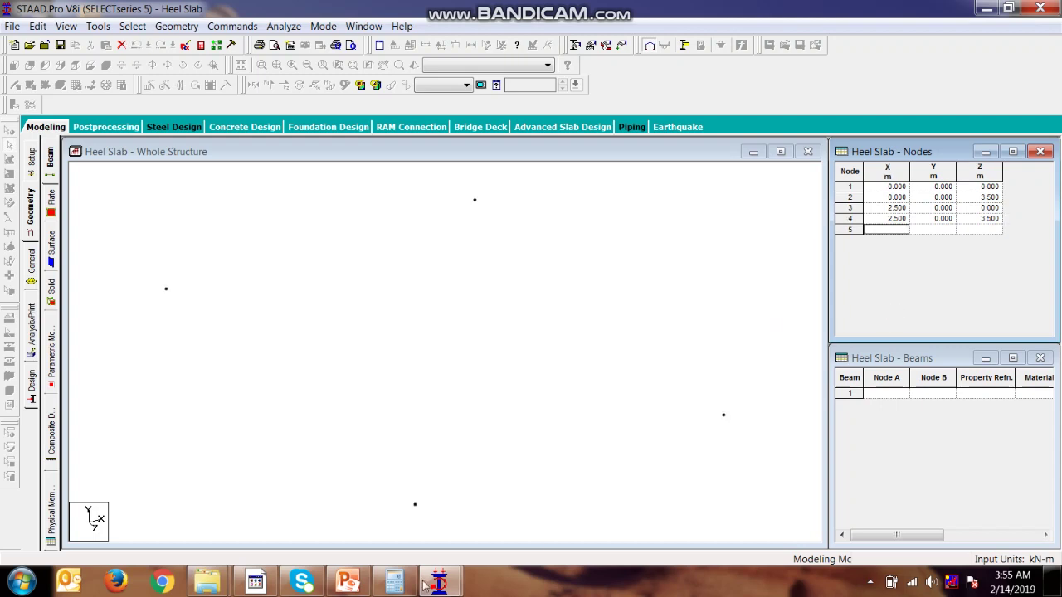
Switch to the Toe slab model and look at its dimension display options.
mouse_move(439, 581)
click(373, 483)
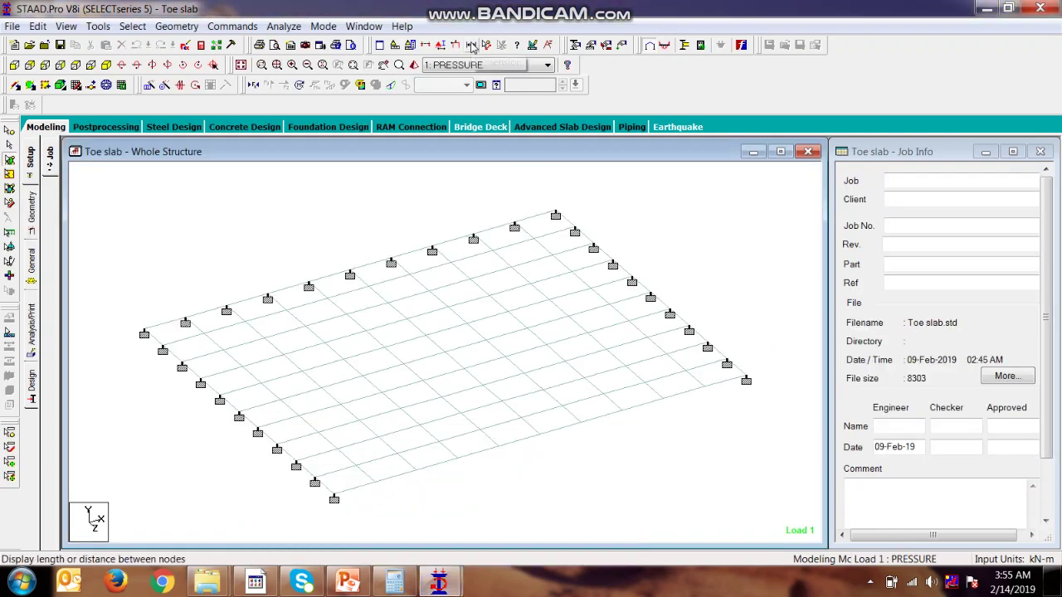
click(471, 48)
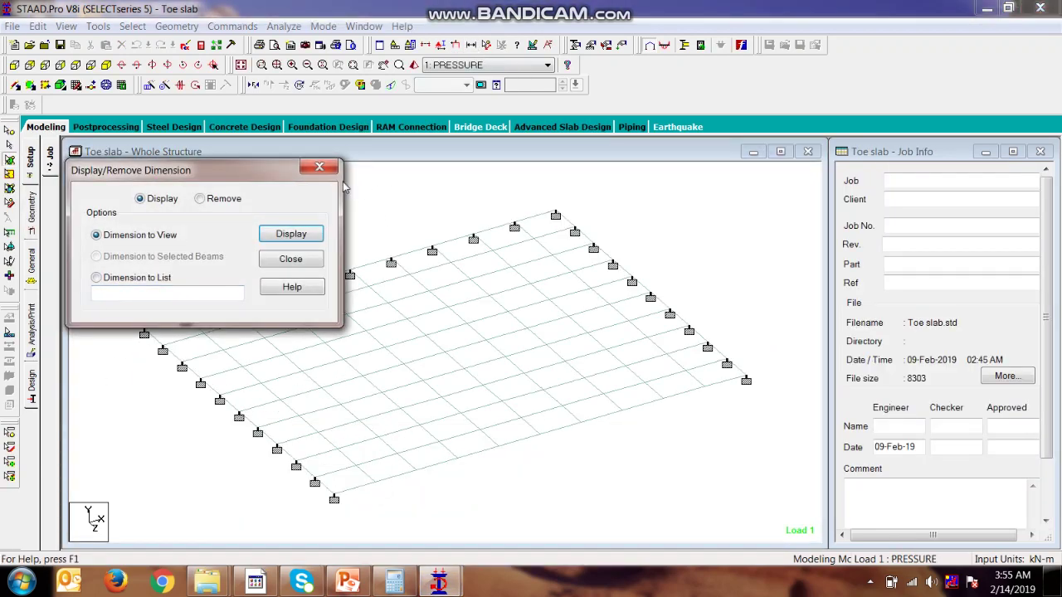
click(330, 170)
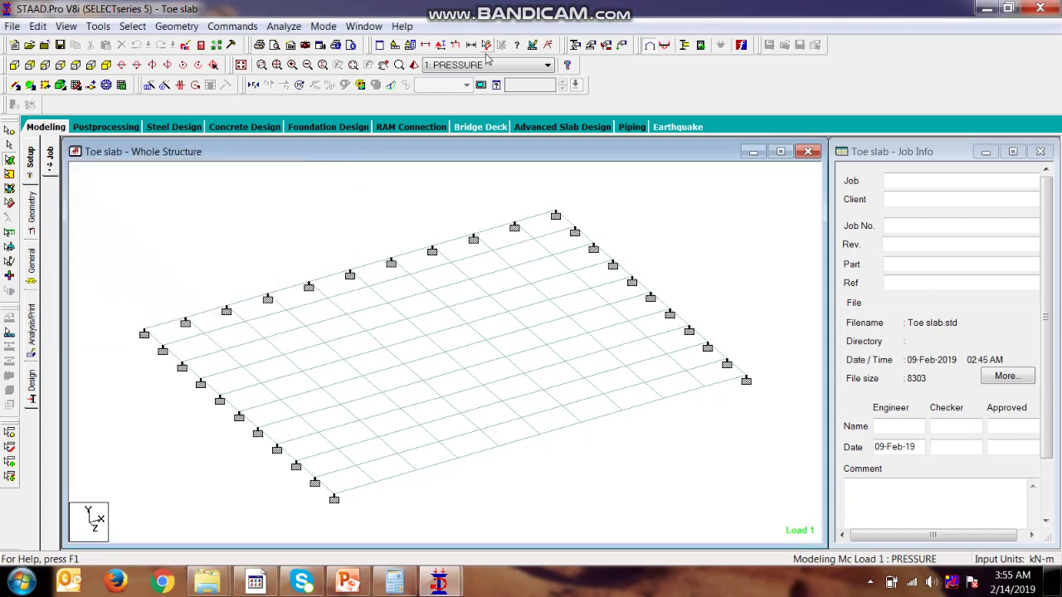
click(471, 45)
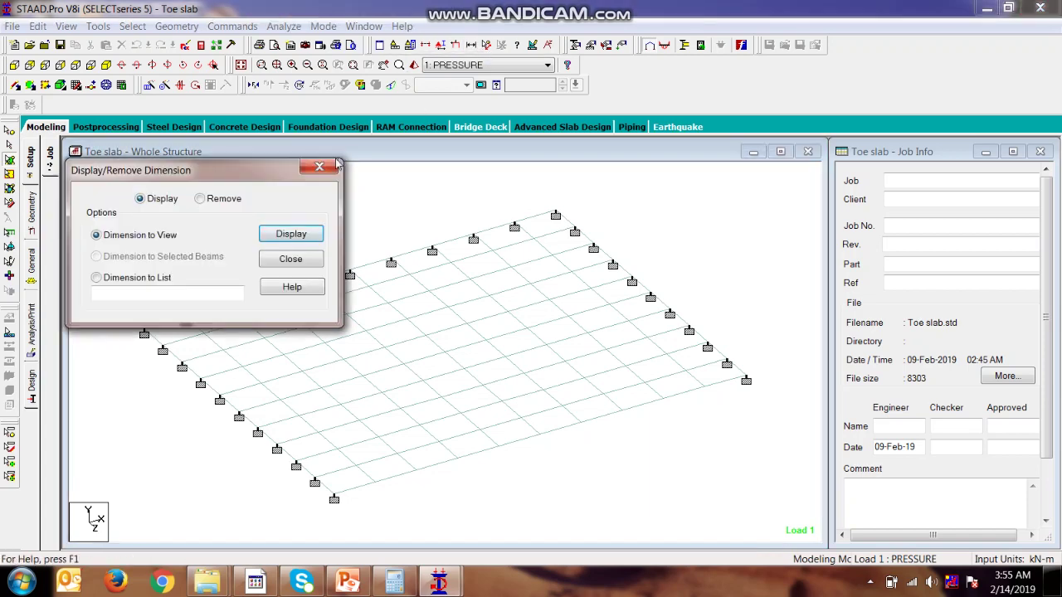
click(323, 167)
Measure the Toe slab's node-to-node distances, 2.500 m and 2.000 m, then return to Heel Slab.
click(486, 45)
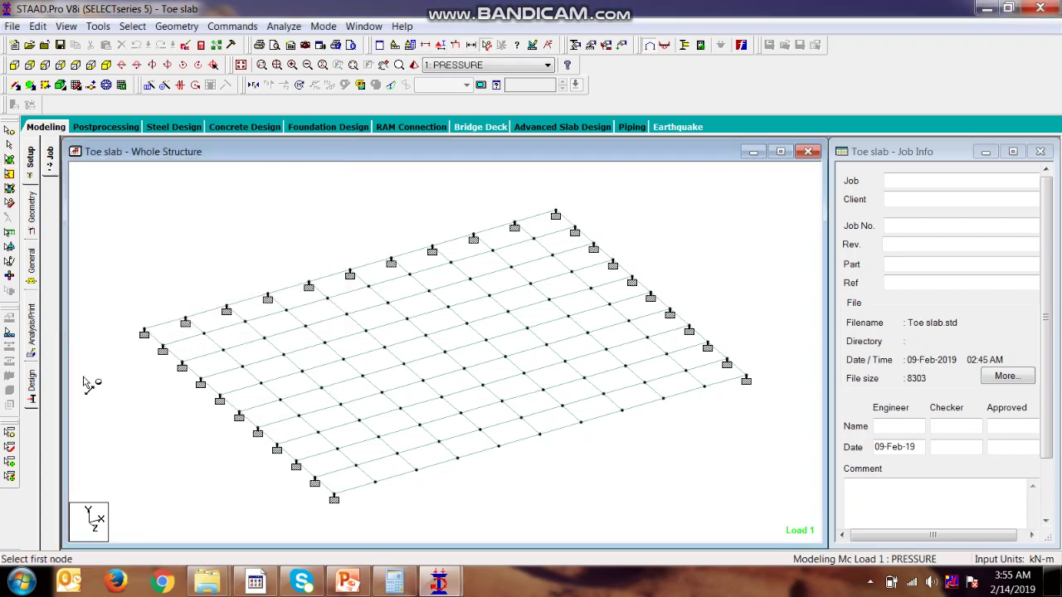
click(145, 333)
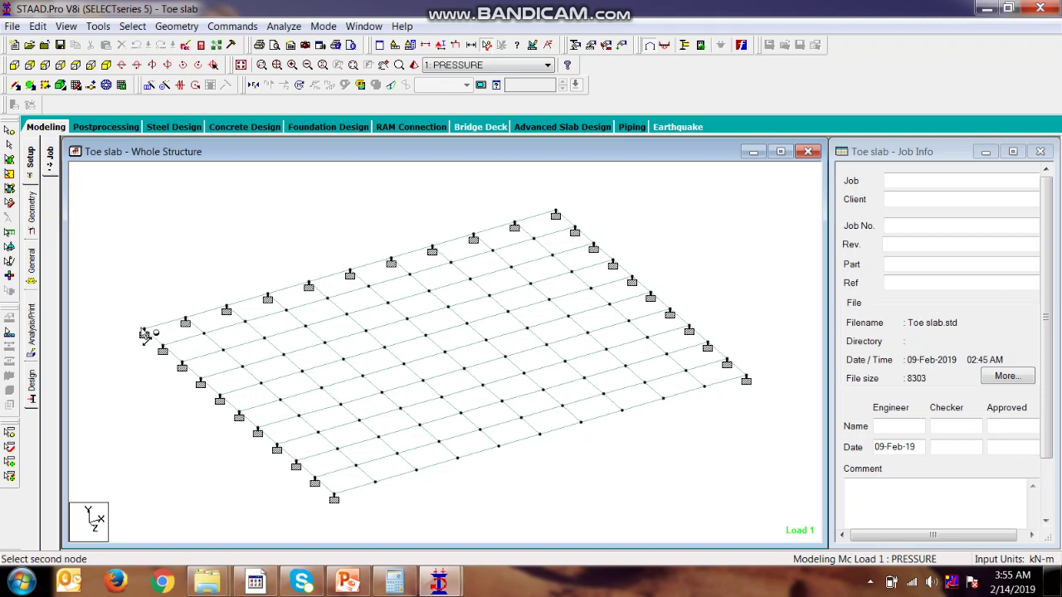
click(556, 214)
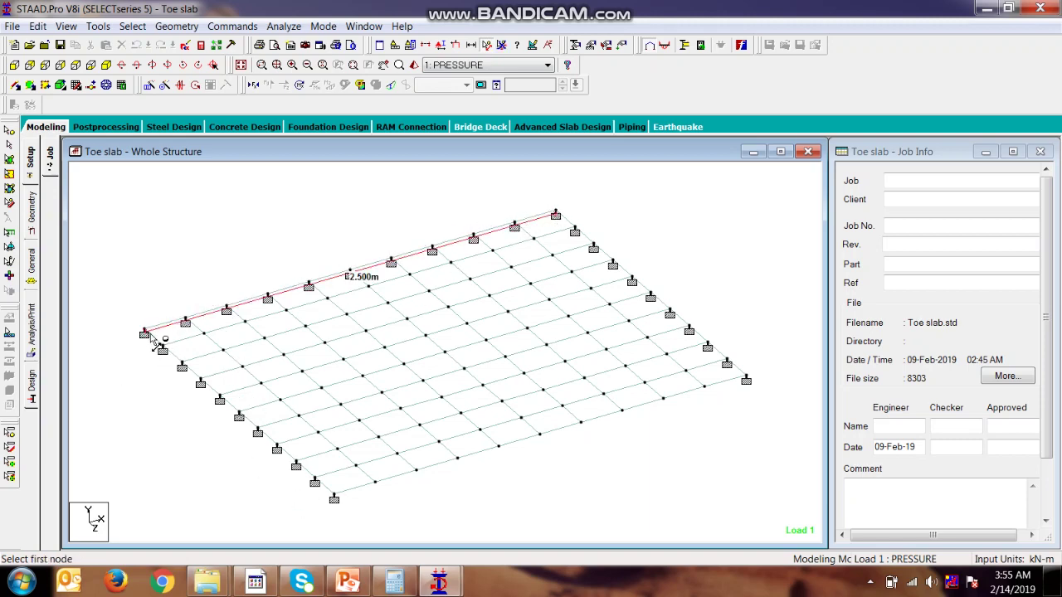
click(334, 498)
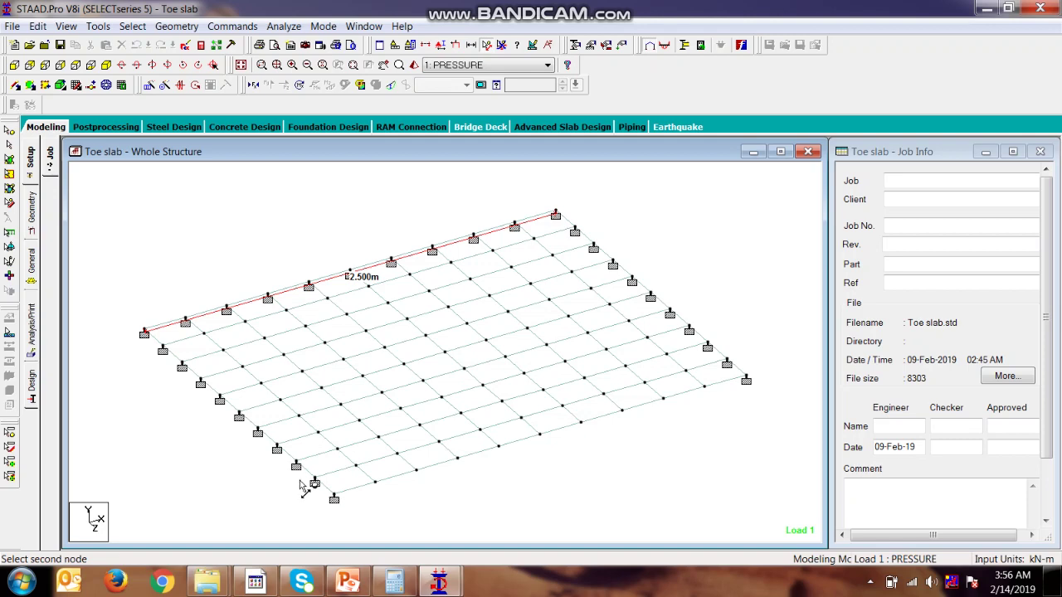
click(144, 334)
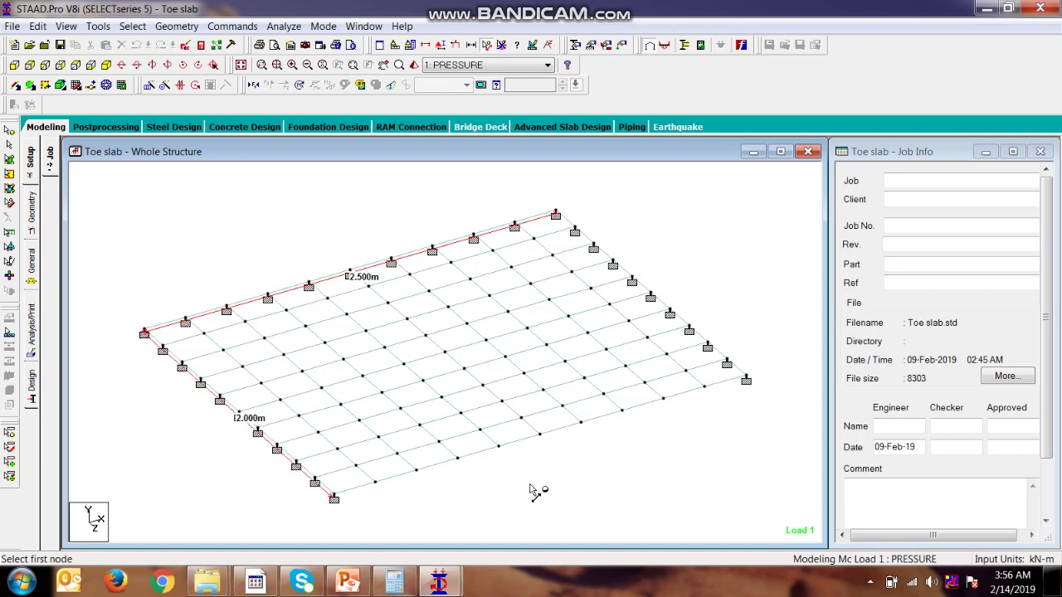
click(440, 582)
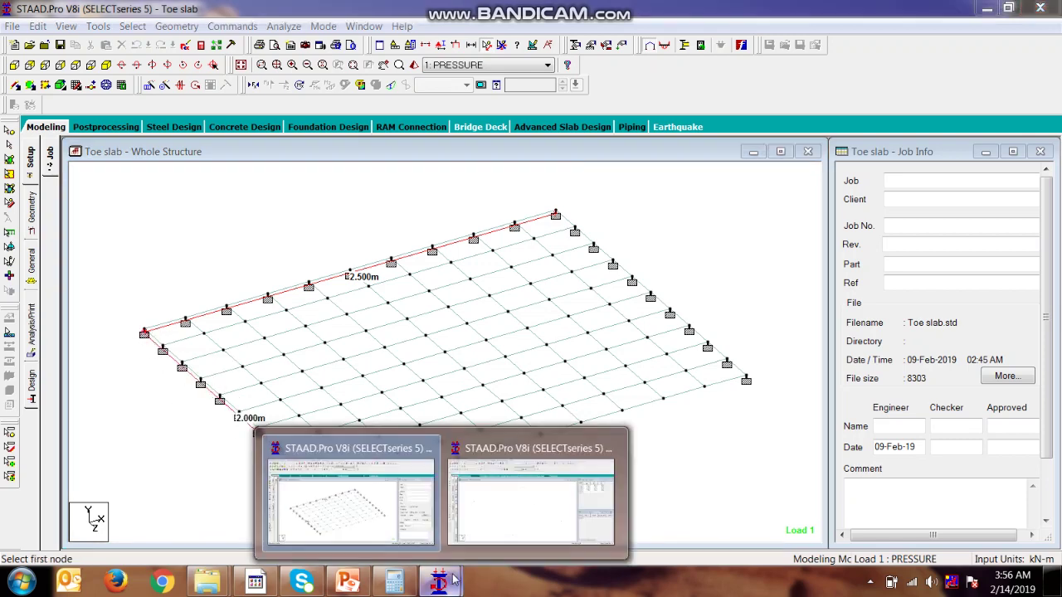
click(520, 515)
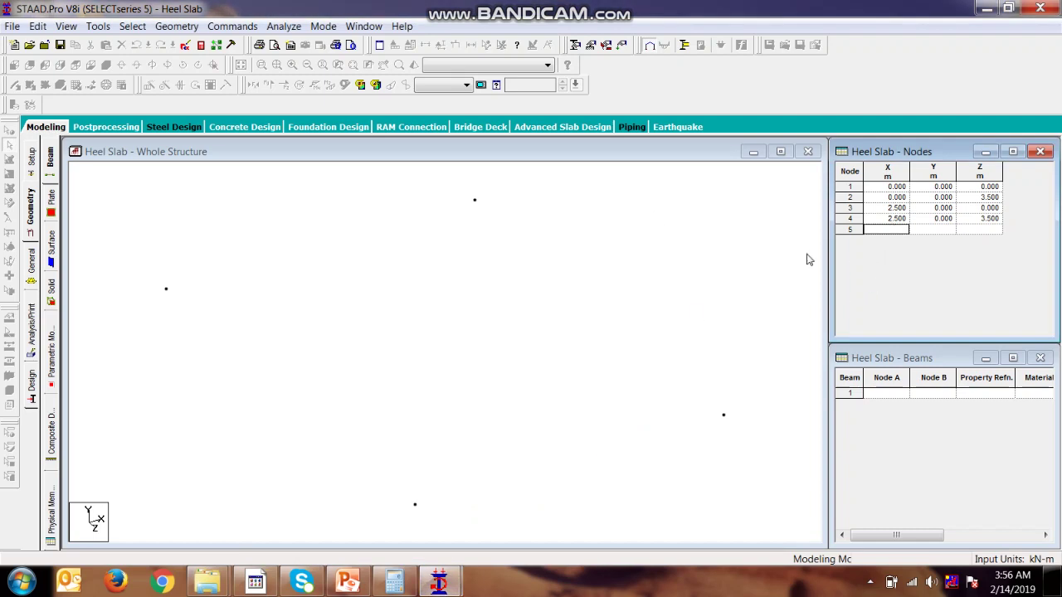
Create a four-node plate through corner nodes 1, 3, 4 and 2 of the 2.5 m by 3.5 m rectangle.
click(430, 280)
click(30, 85)
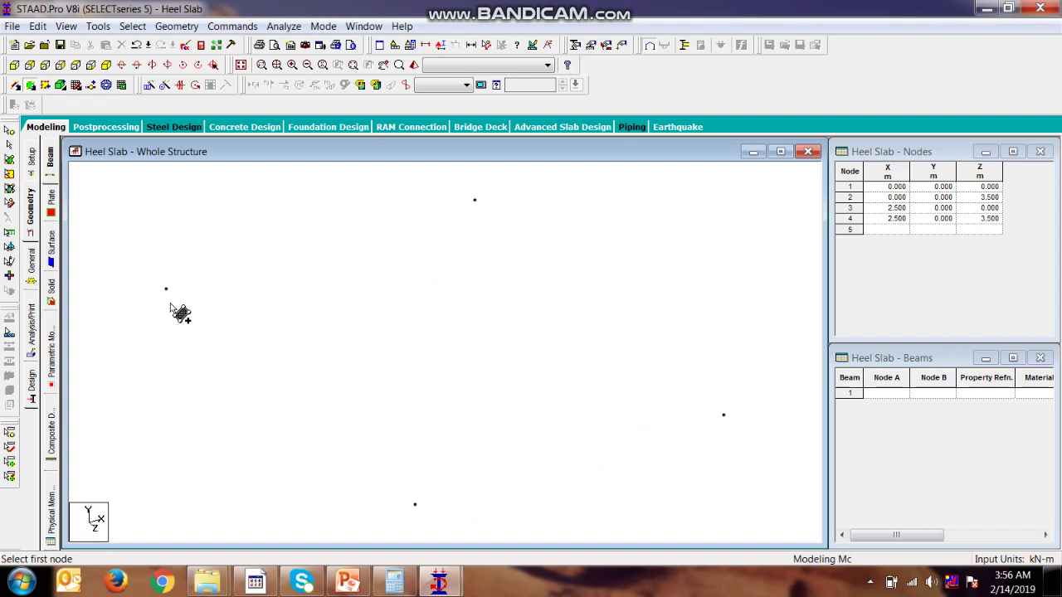
click(166, 291)
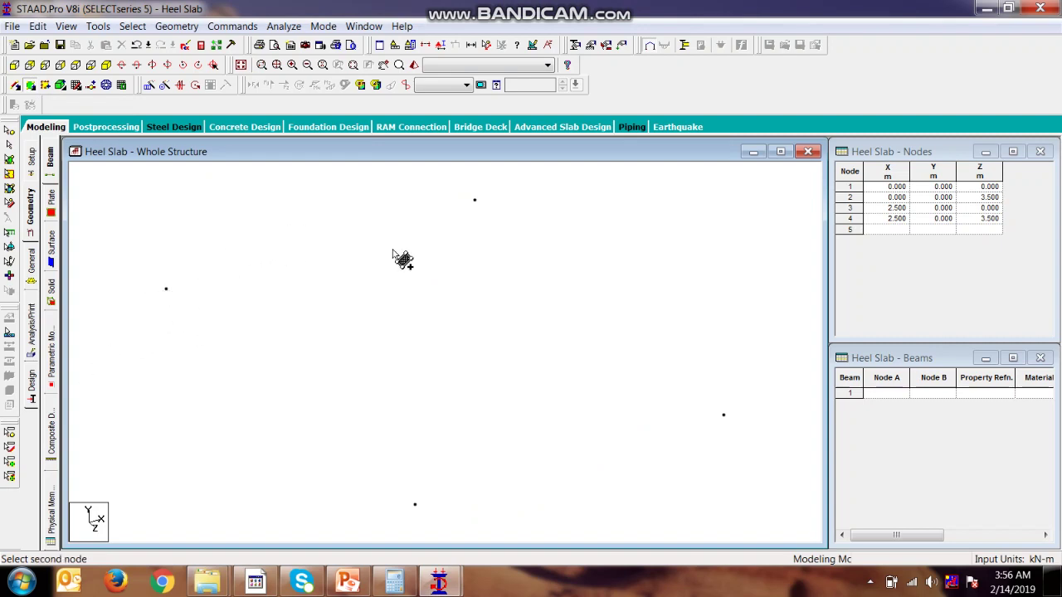
click(474, 202)
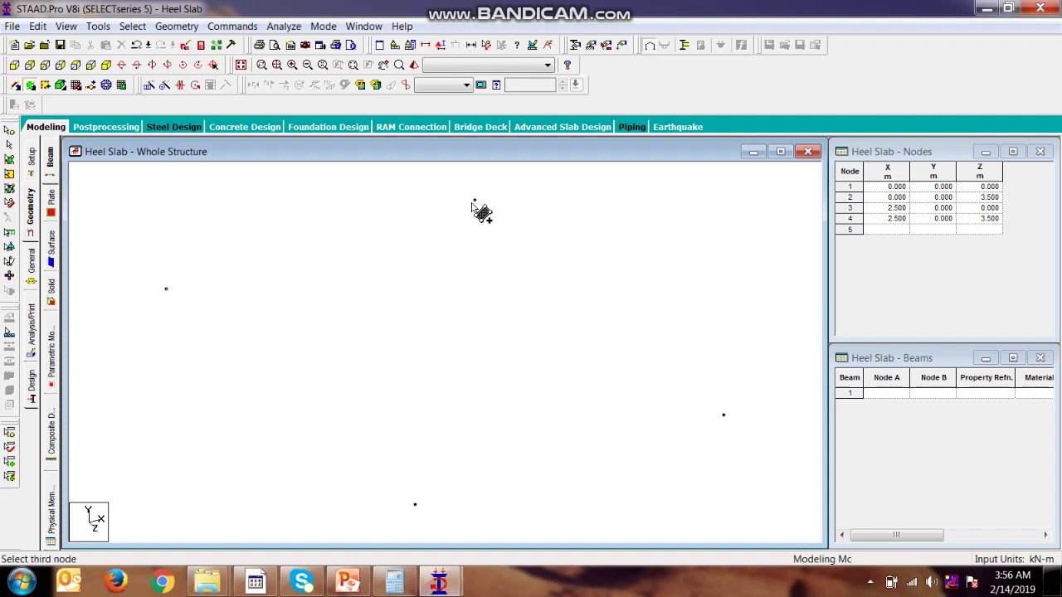
click(723, 415)
click(415, 504)
Make a first, abandoned attempt at a surface-mesh outline through three corner nodes.
click(106, 85)
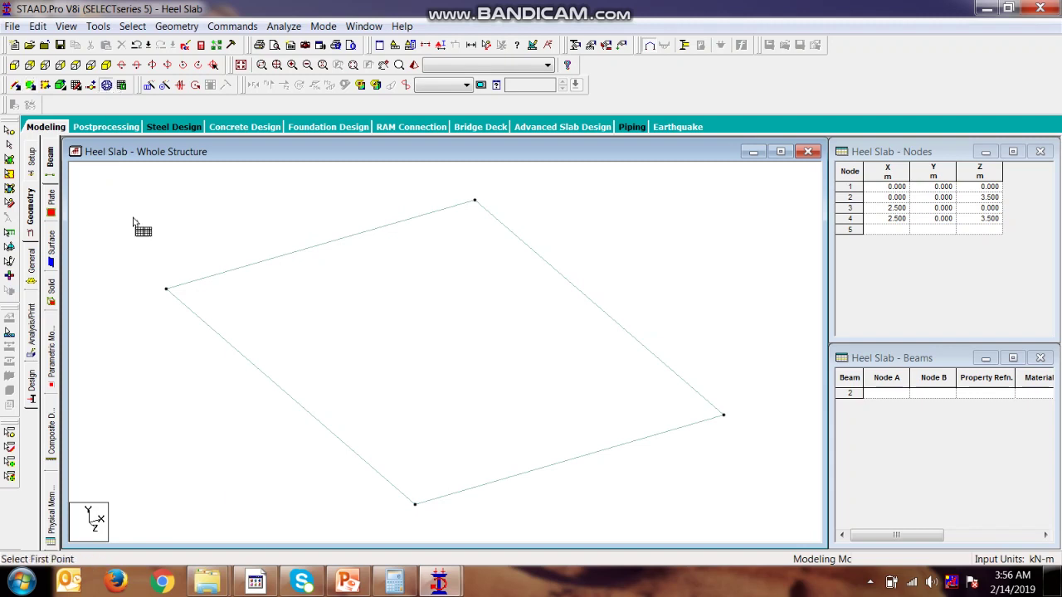
click(166, 288)
click(415, 504)
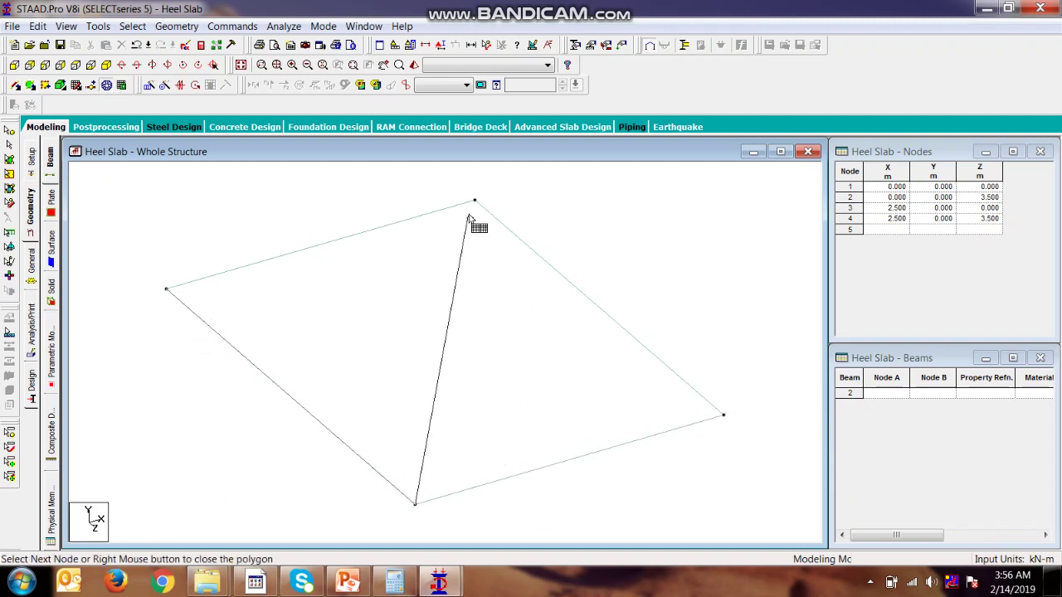
click(723, 415)
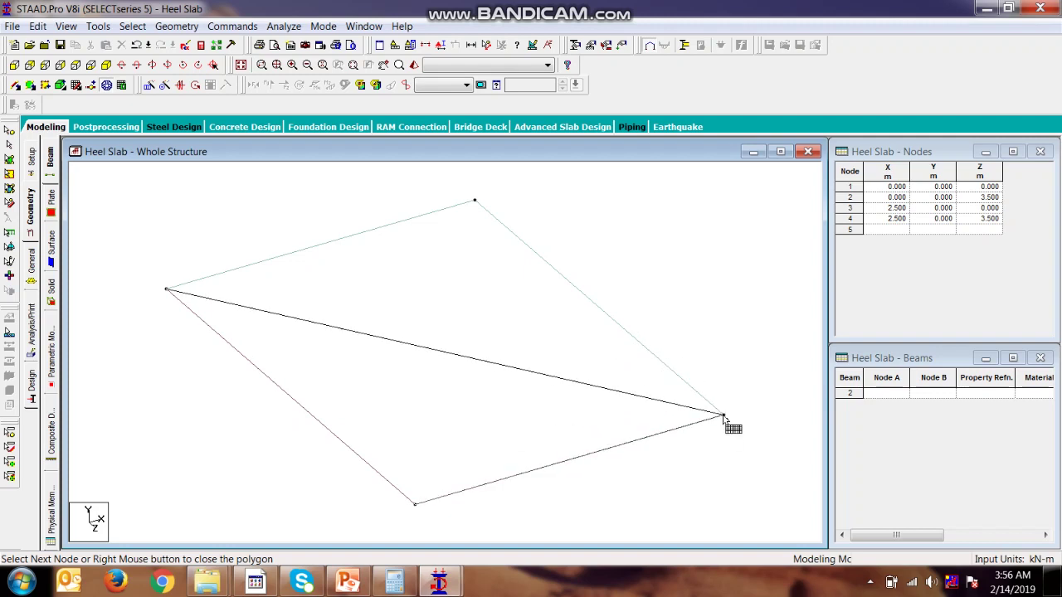
click(724, 415)
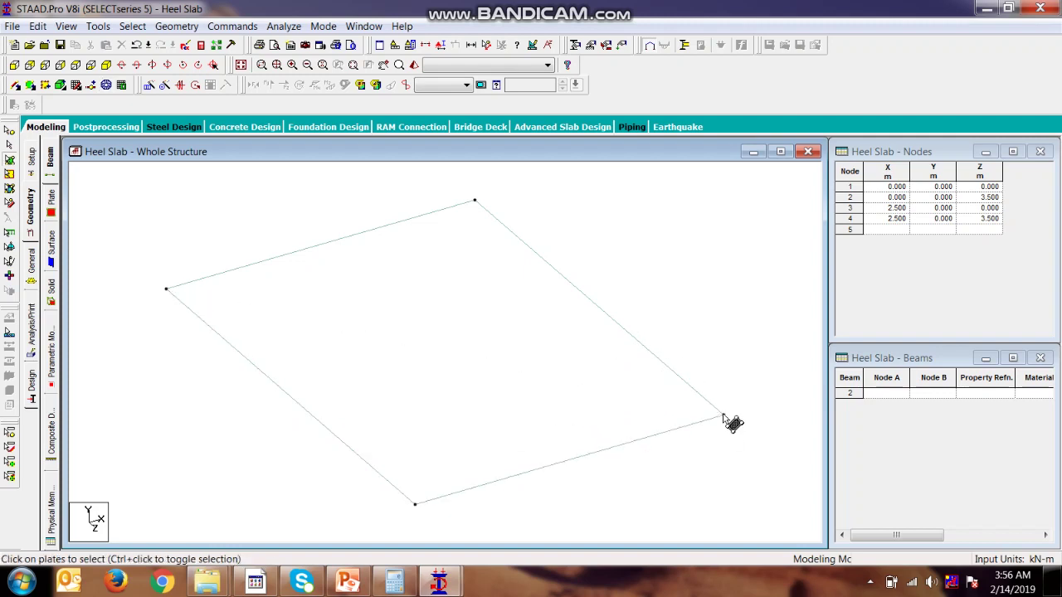
Outline all four corners and generate a 10 by 10 quadrilateral mesh, deleting the original plate.
click(106, 85)
click(166, 289)
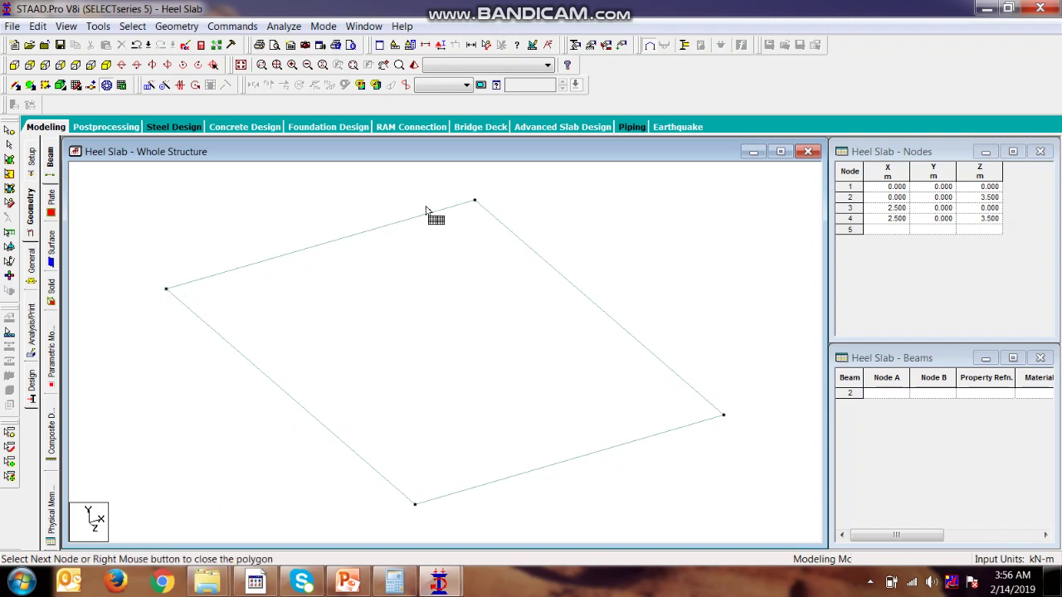
click(475, 202)
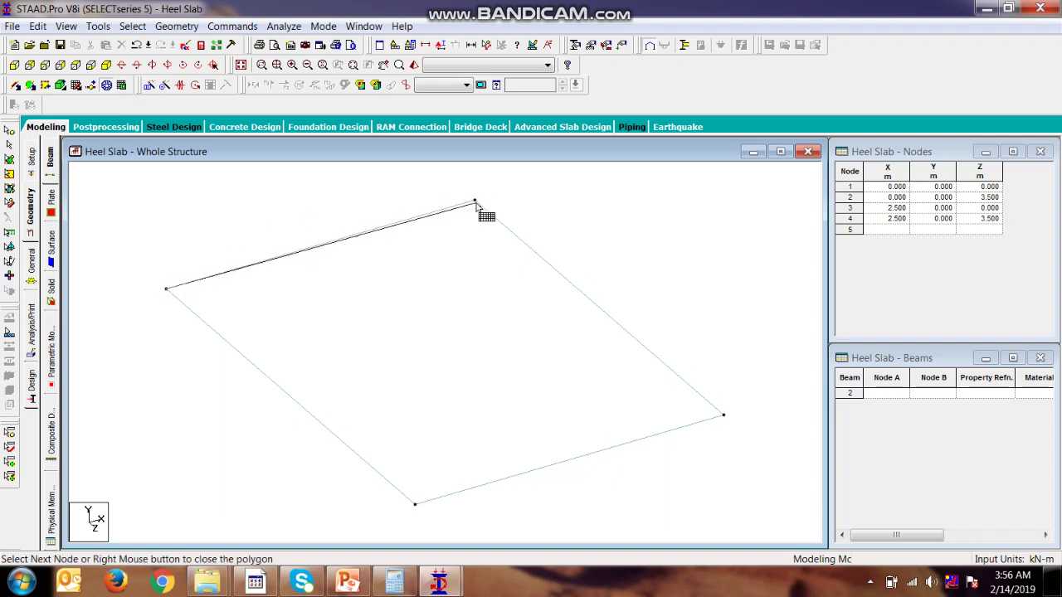
click(723, 414)
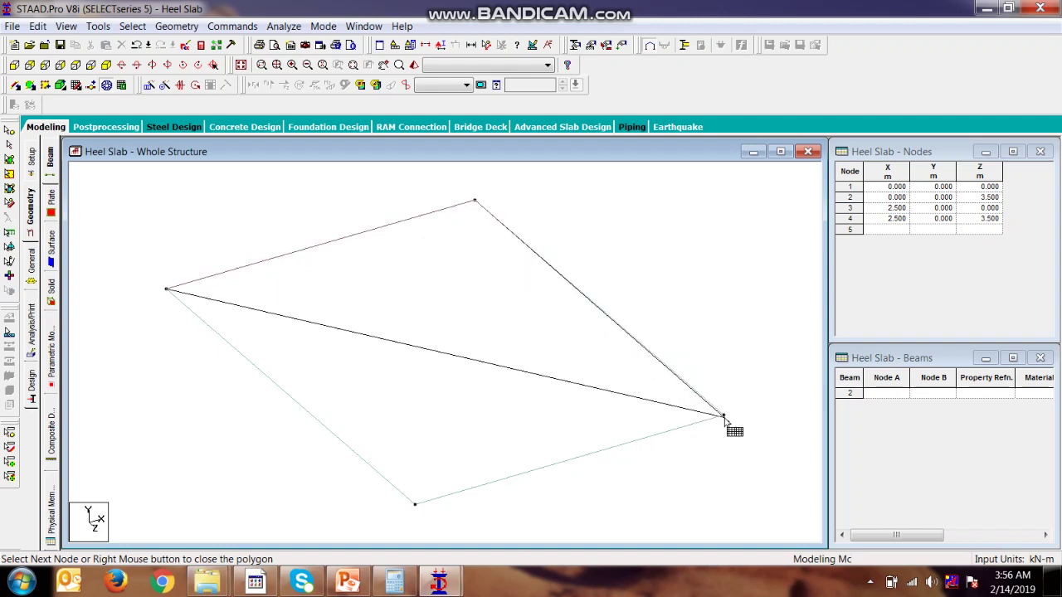
click(415, 503)
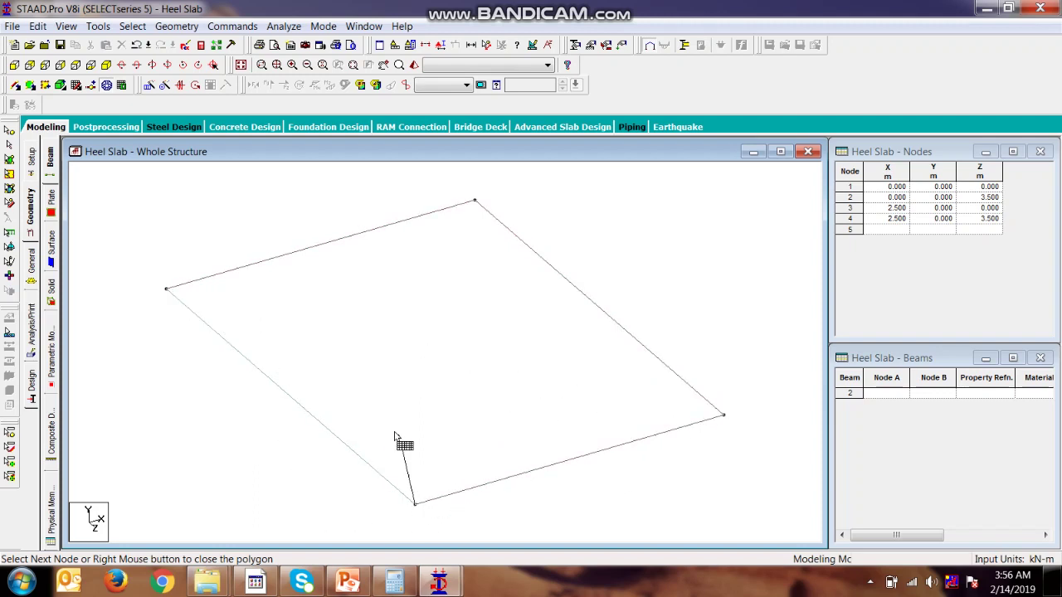
click(168, 296)
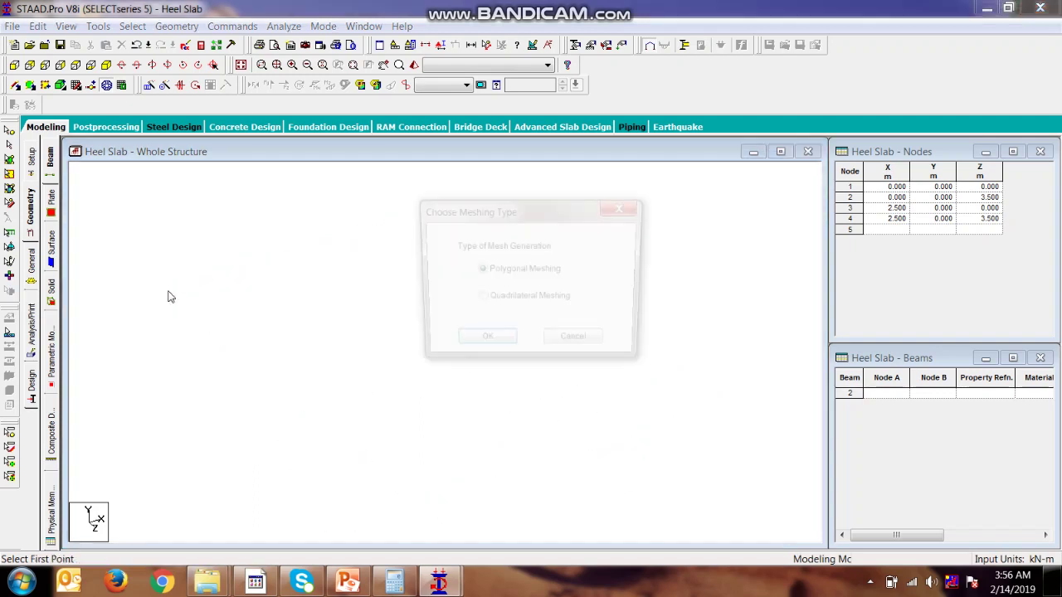
click(508, 303)
click(505, 341)
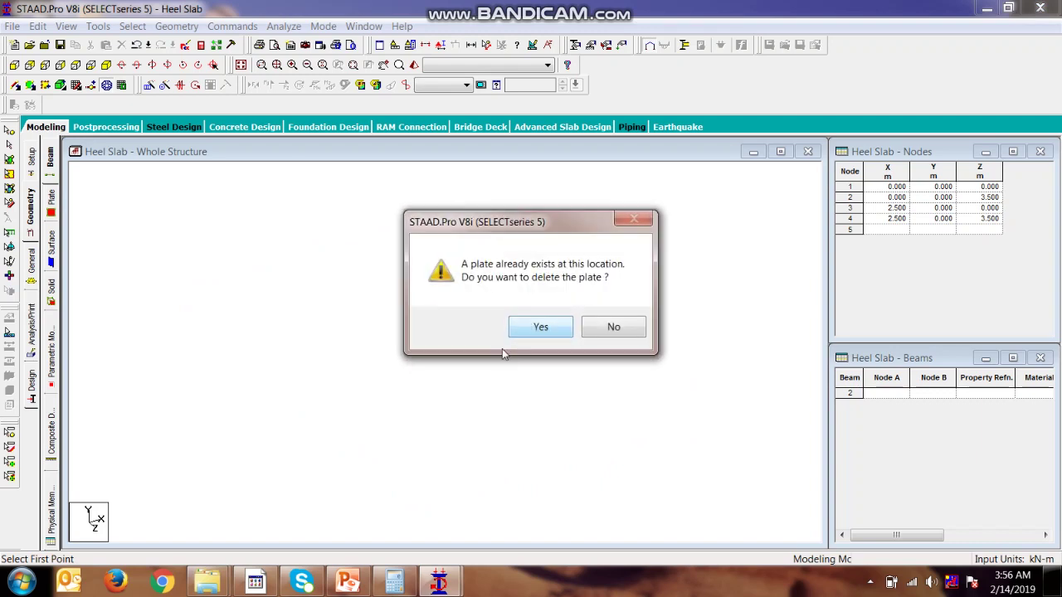
click(541, 327)
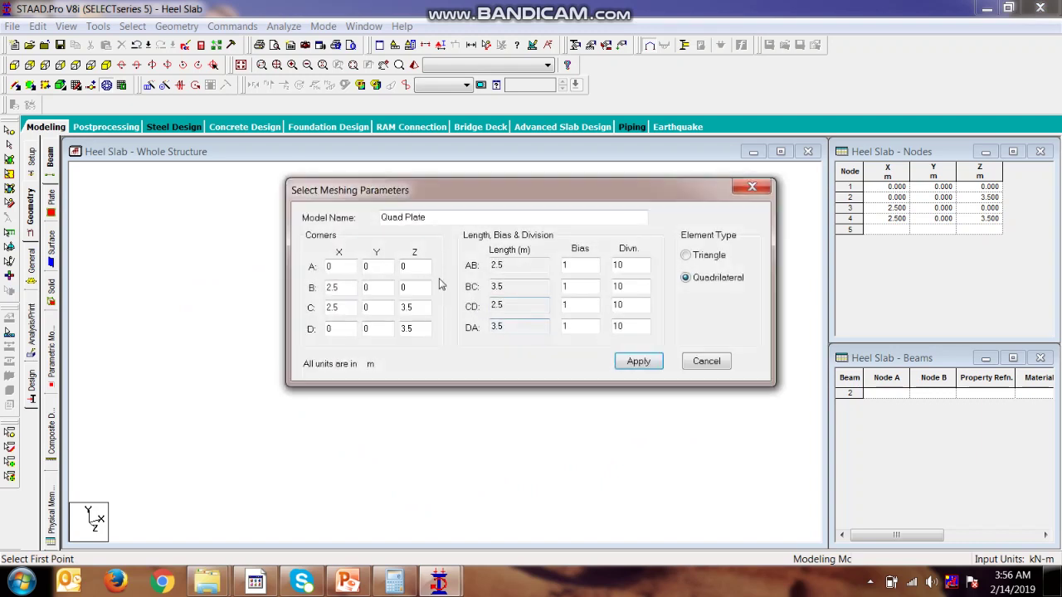
click(639, 361)
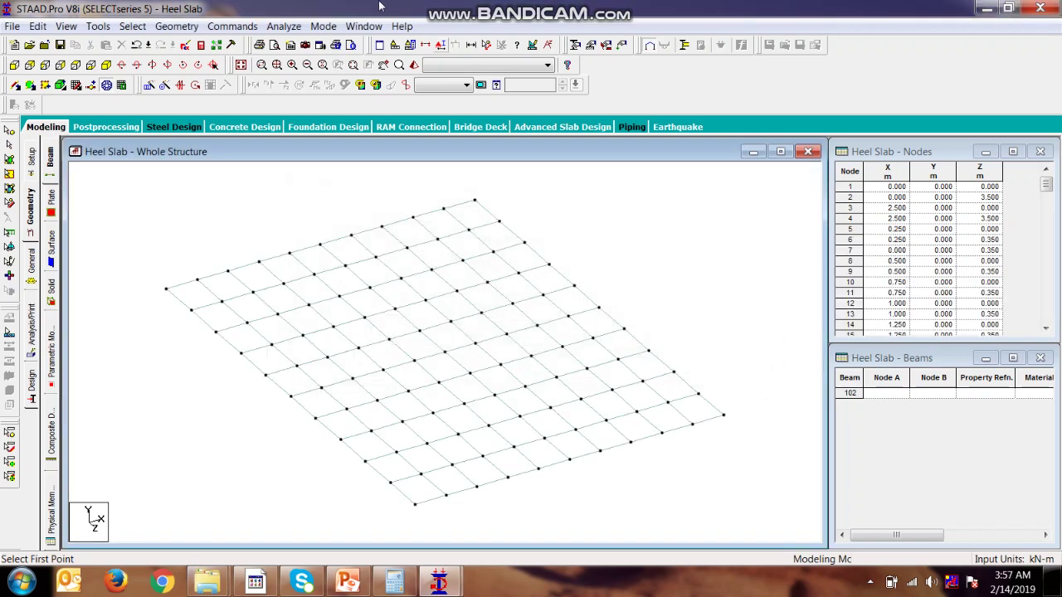
Create a fully fixed support type, Support 2.
click(591, 45)
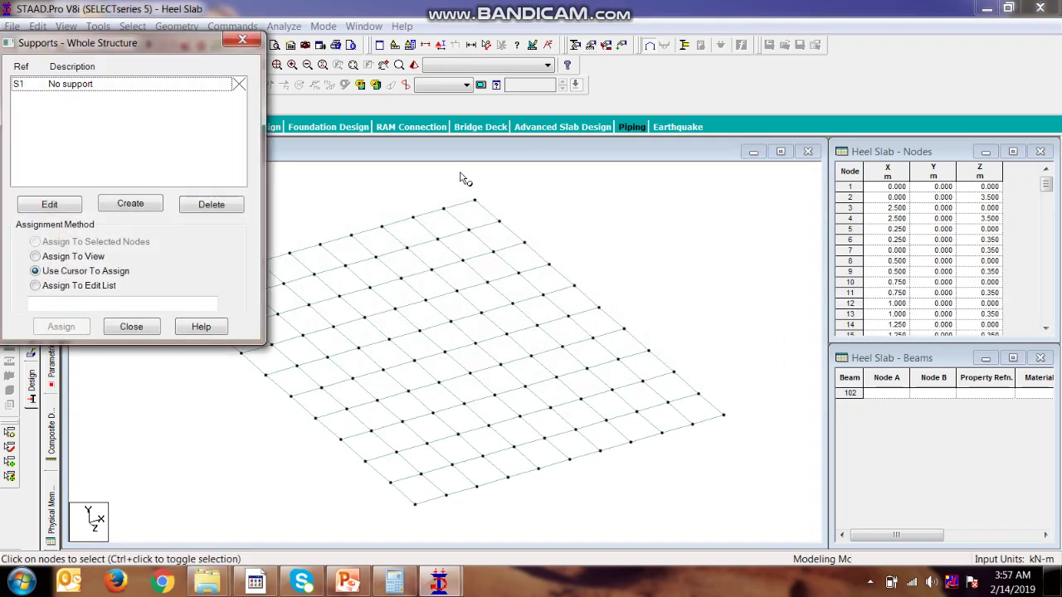
click(130, 204)
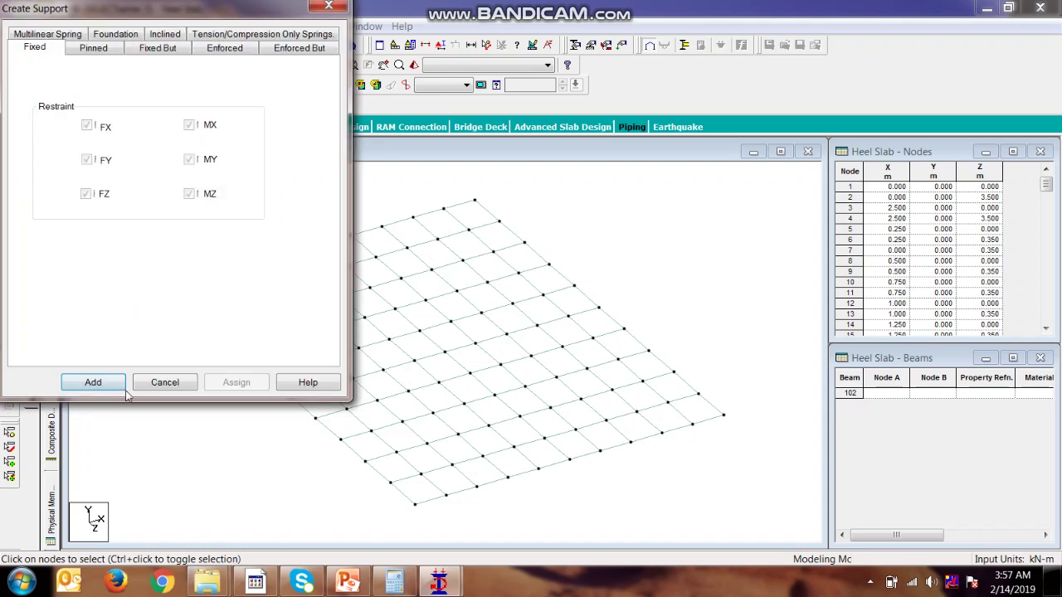
click(93, 380)
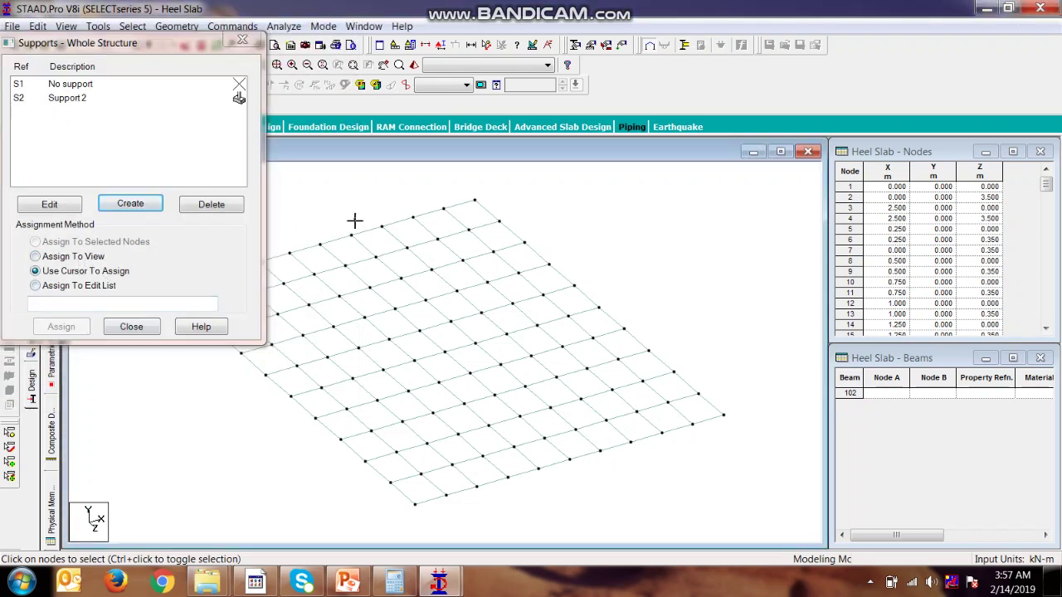
Switch to front view and select the rightmost edge node of the slab.
middle_drag(315, 230, 528, 203)
drag(24, 46, 29, 131)
click(14, 65)
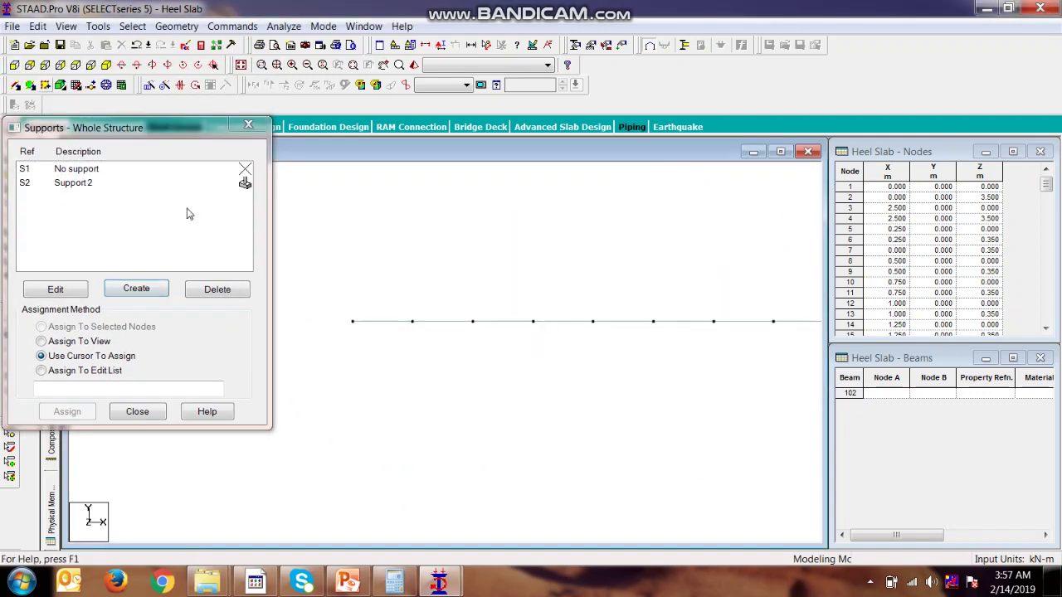
click(352, 321)
middle_drag(512, 388, 588, 367)
click(679, 313)
click(689, 332)
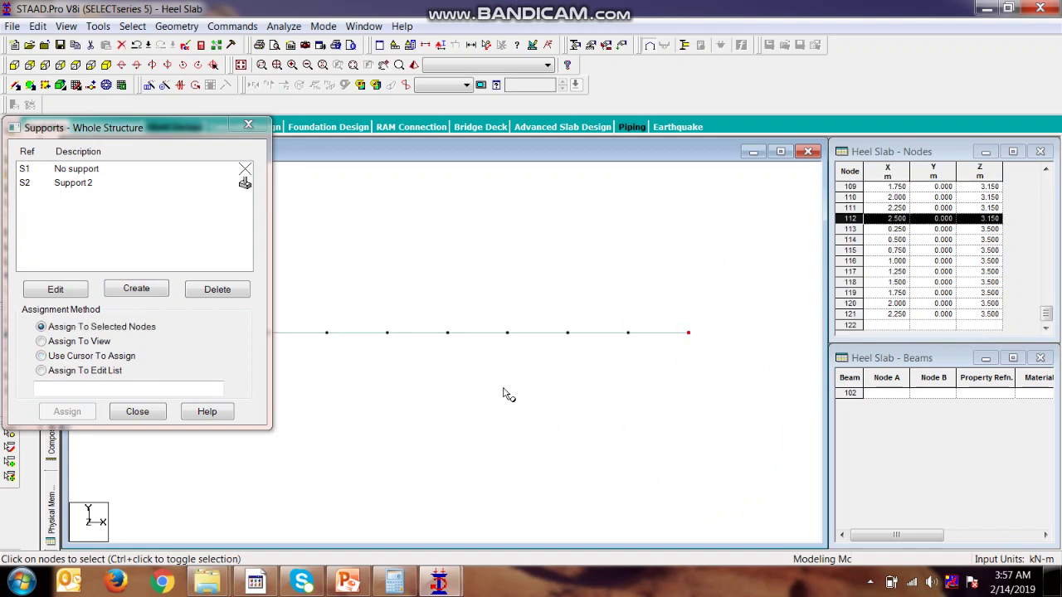
click(137, 411)
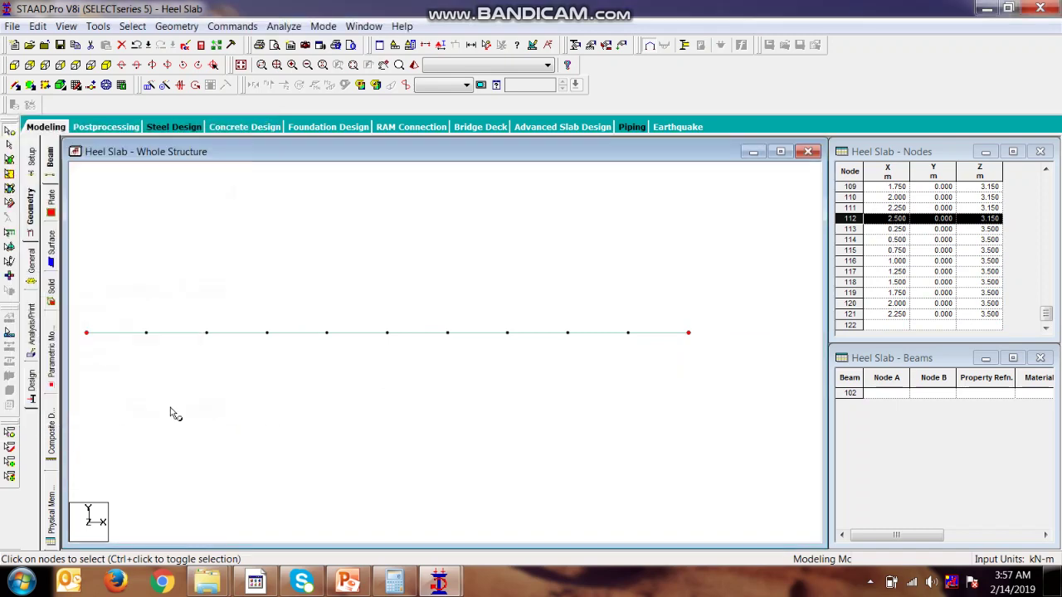
Assign Support 2 to the rightmost node and a box-selected run of edge nodes in front view.
click(591, 45)
click(83, 98)
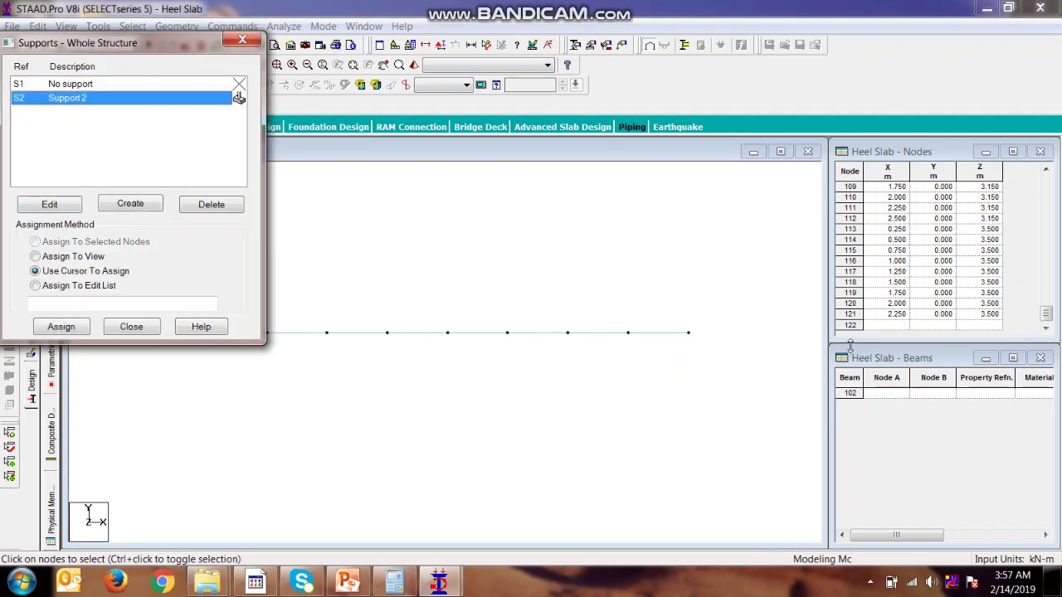
click(690, 335)
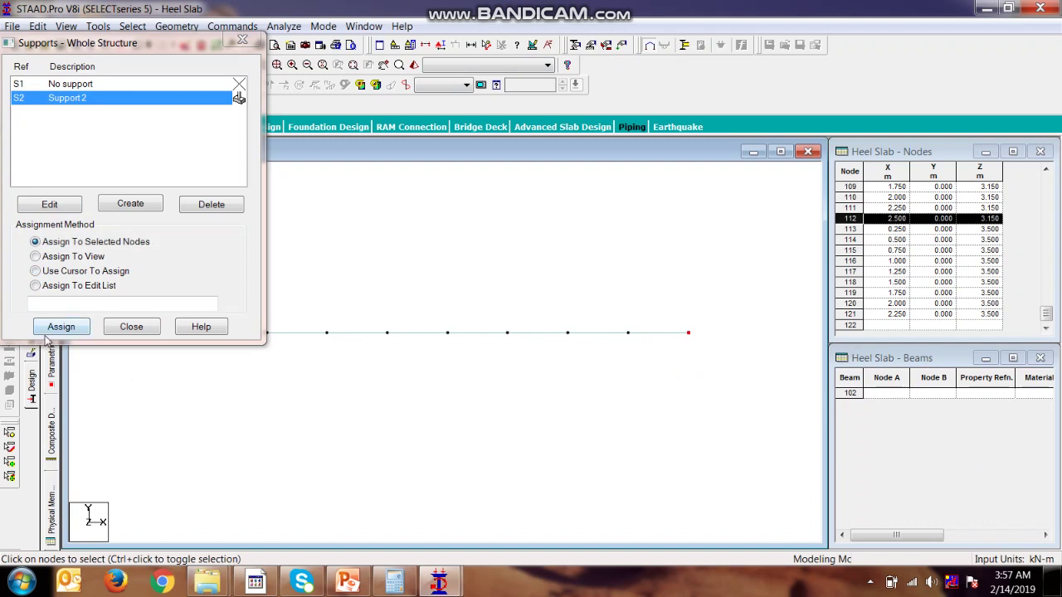
click(66, 328)
click(243, 241)
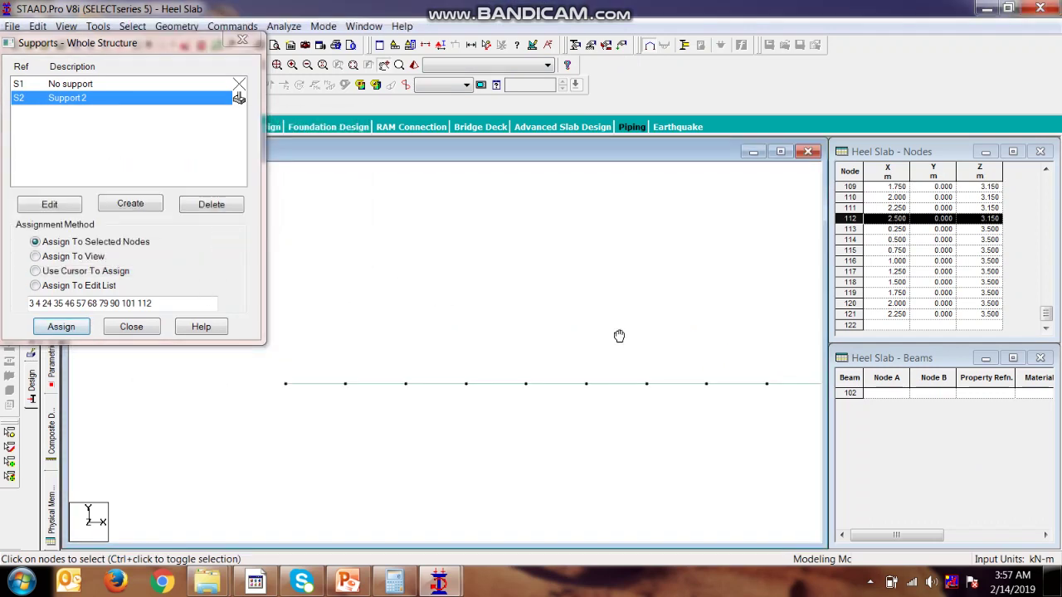
drag(442, 355, 530, 444)
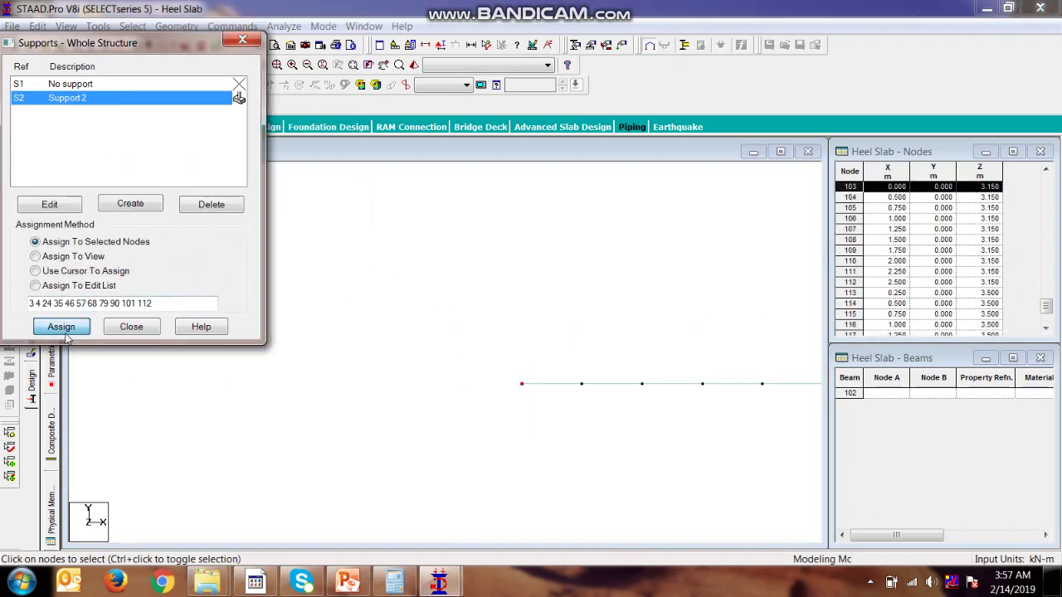
click(63, 326)
click(247, 238)
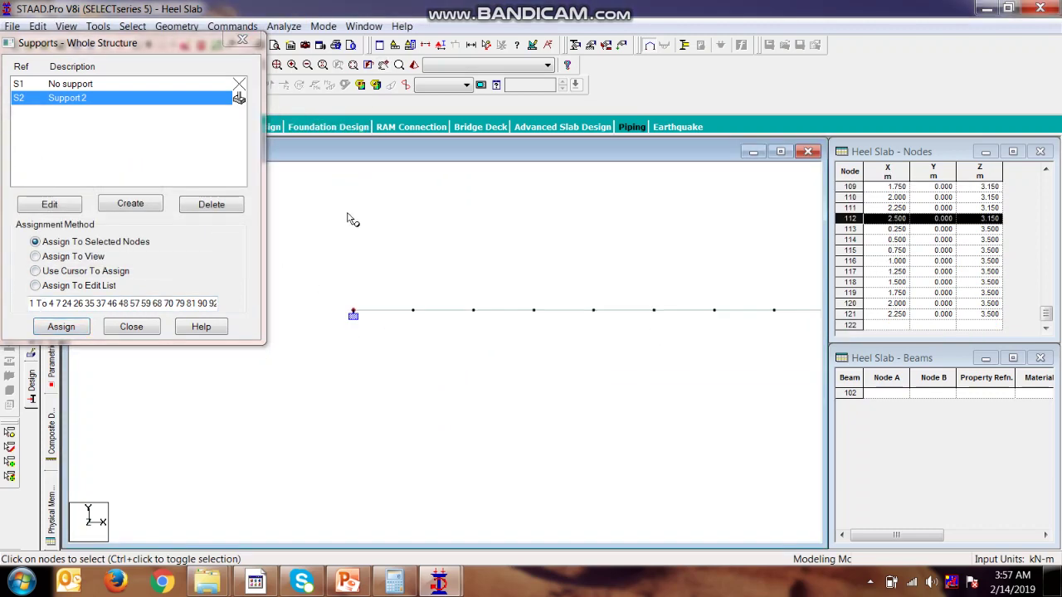
drag(225, 44, 206, 135)
In plan view, assign Support 2 to the bottom row of nodes, then return to isometric.
click(77, 65)
scroll(439, 315, down, 3)
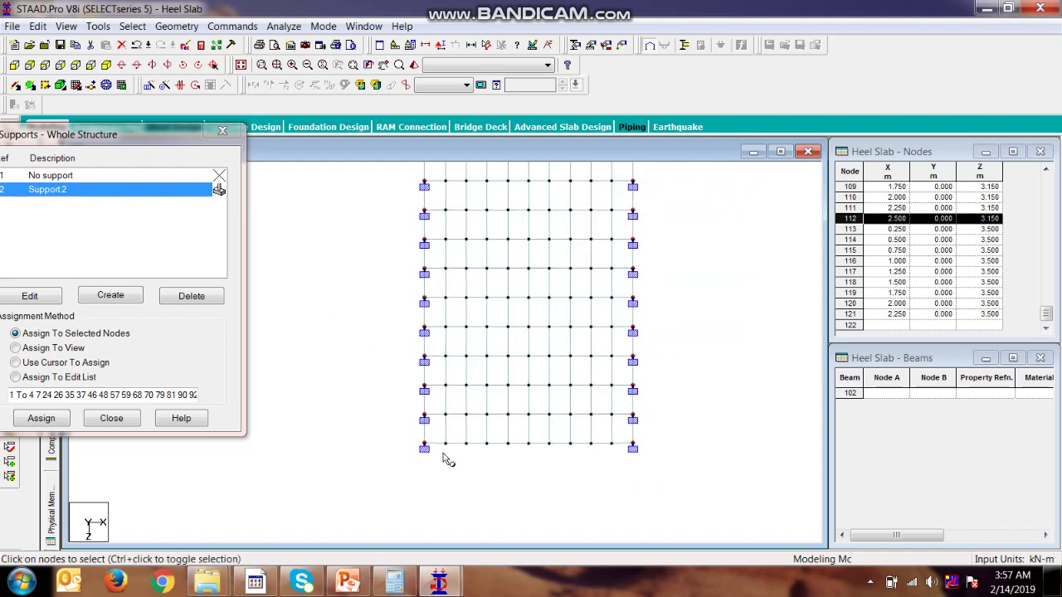
drag(465, 395, 598, 445)
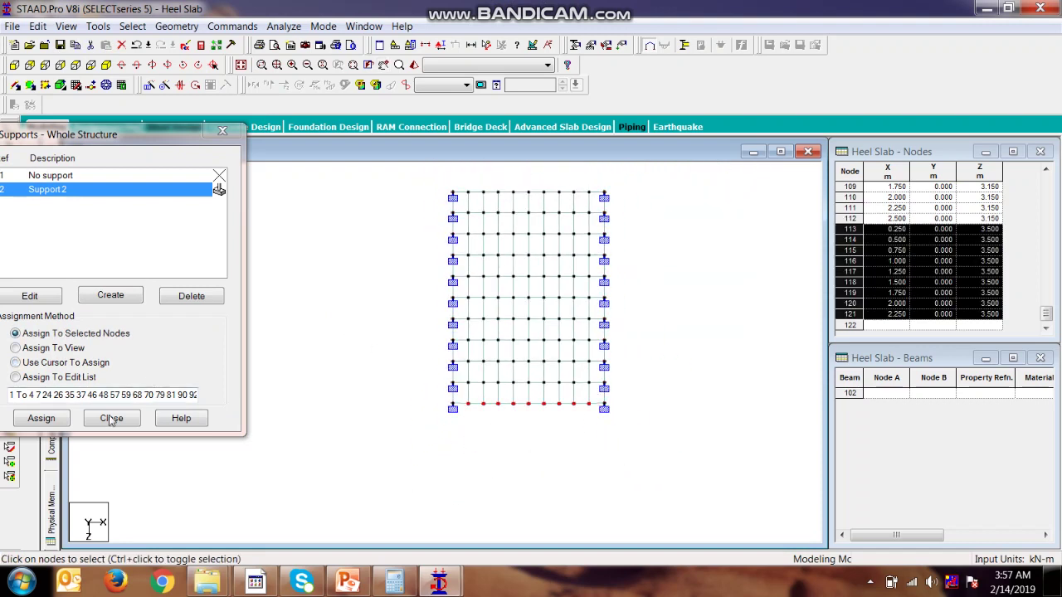
click(42, 419)
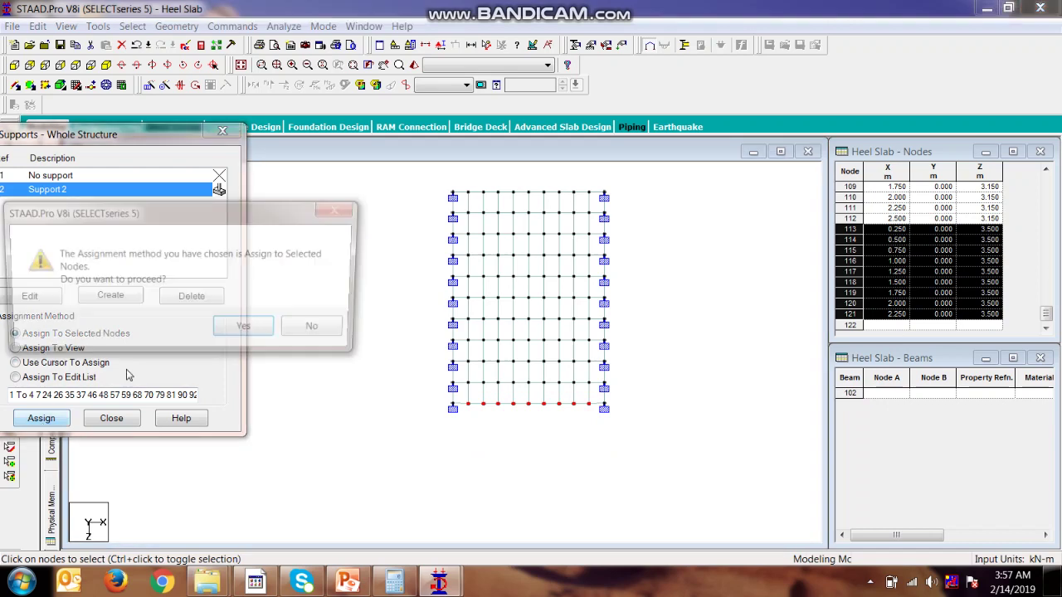
click(251, 331)
click(224, 132)
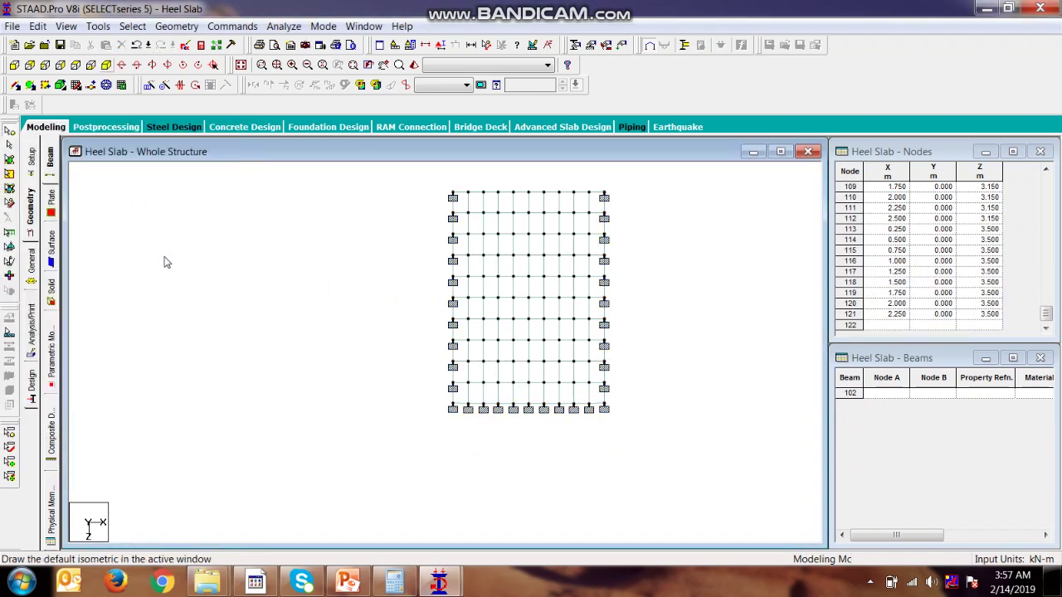
click(106, 65)
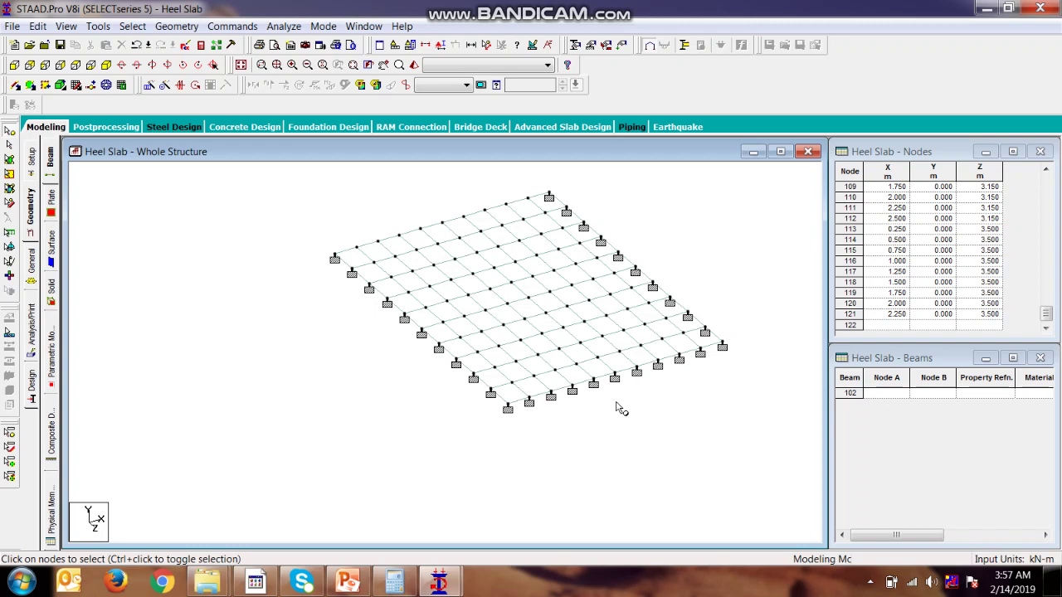
Define a 0.3 m concrete plate thickness property, R1.
click(232, 25)
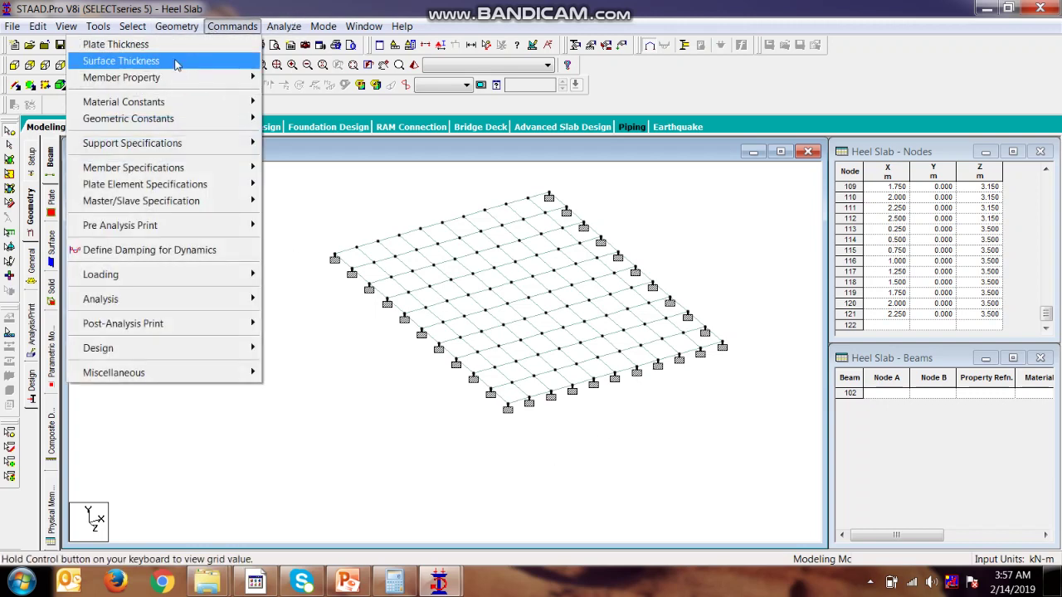
click(218, 40)
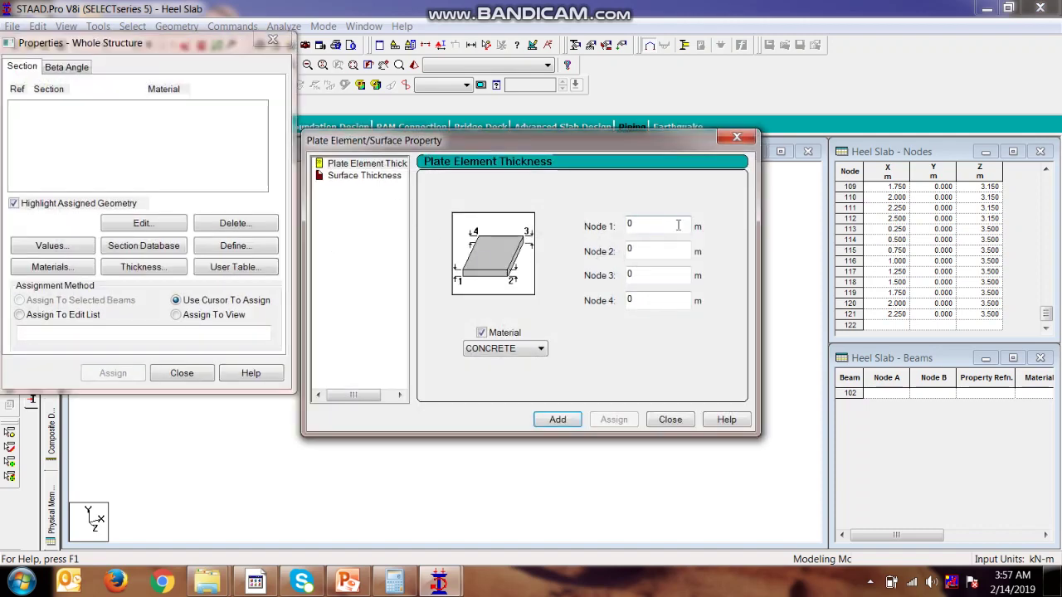
click(678, 225)
click(557, 419)
click(670, 419)
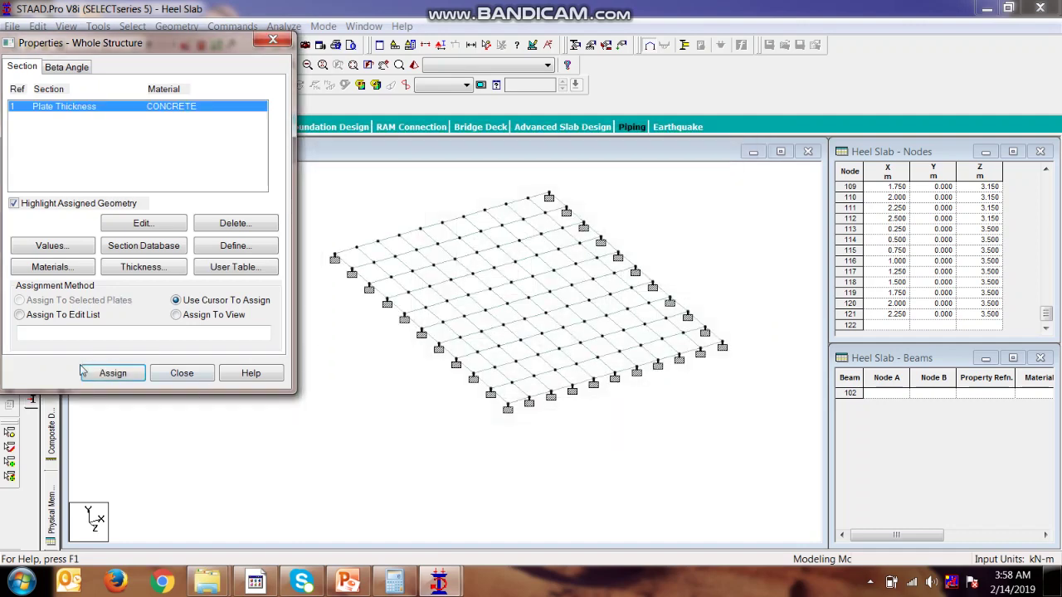
Assign thickness R1 to every plate in view, plates 2 to 101.
click(177, 315)
click(115, 373)
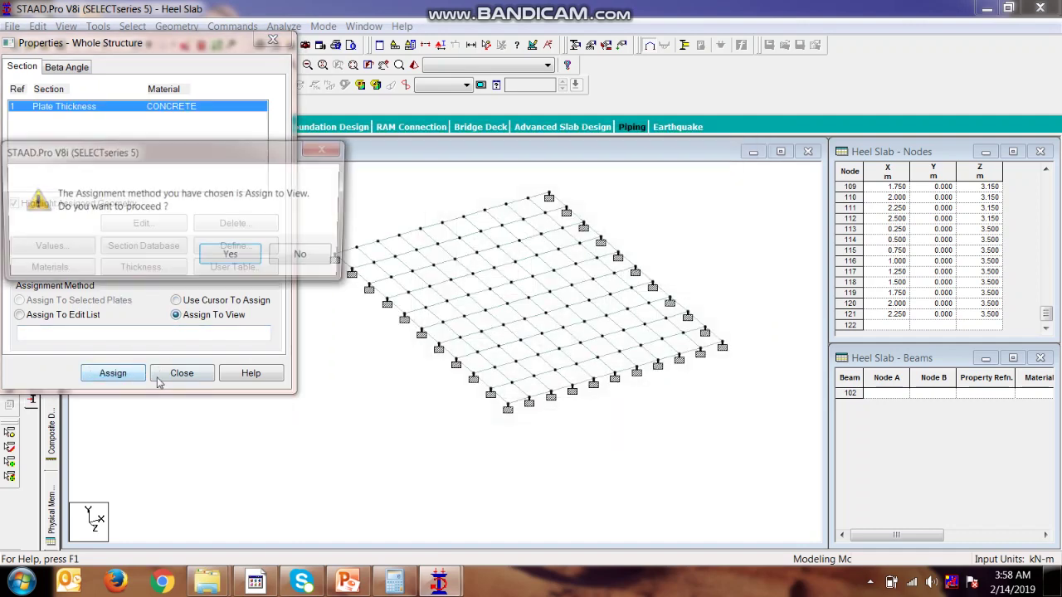
click(229, 253)
click(554, 510)
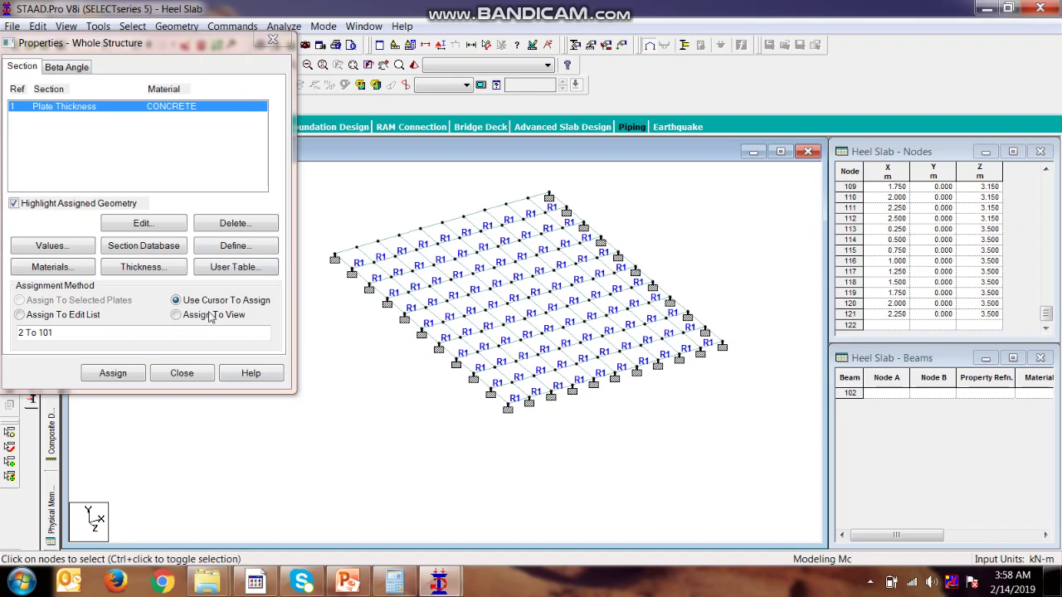
click(201, 373)
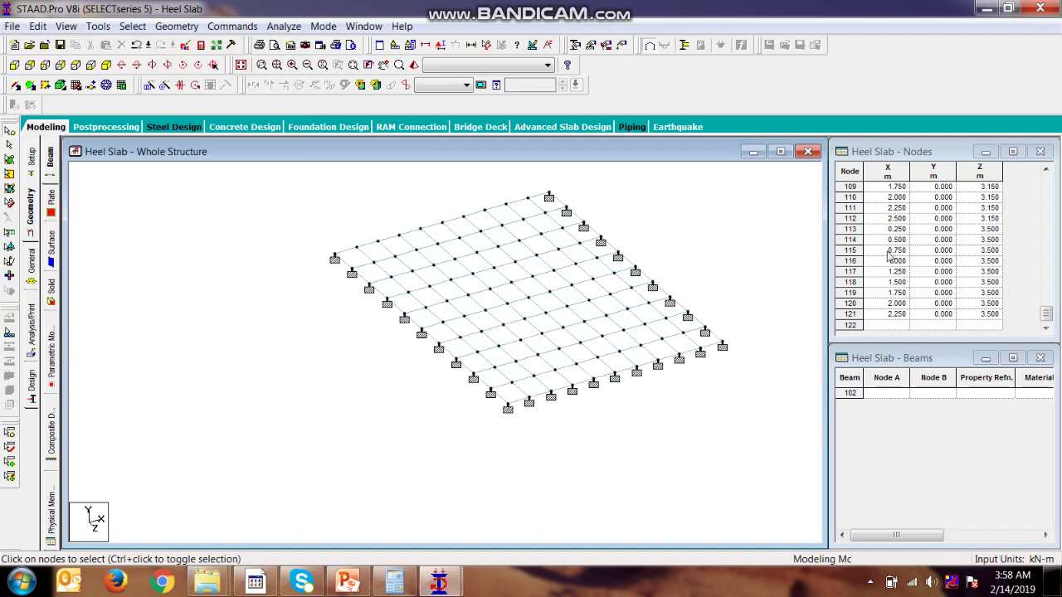
Add dead load case 1 titled 'Wt of soil over heel'.
click(606, 45)
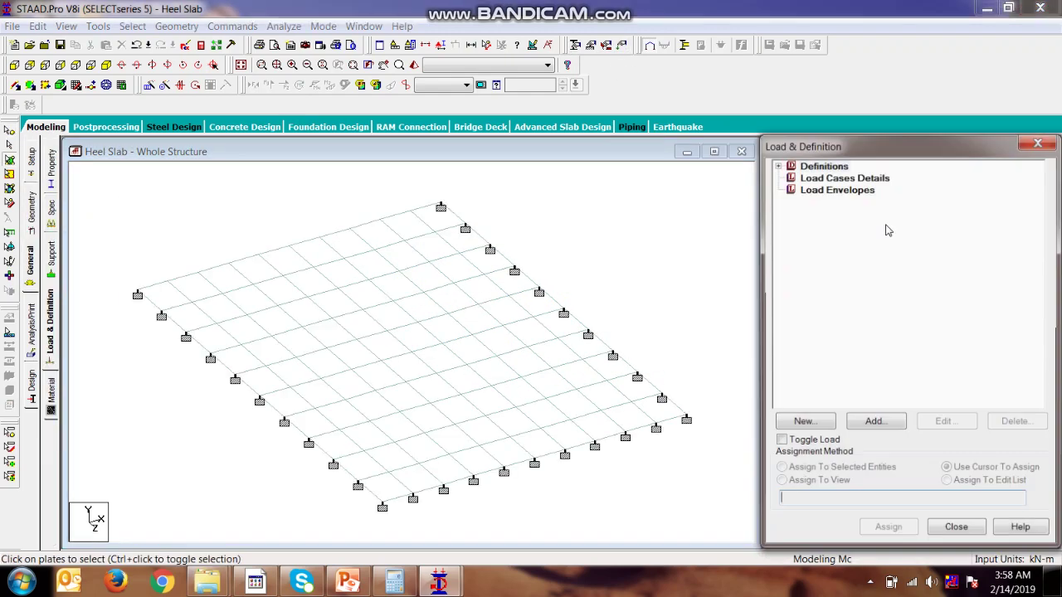
click(805, 179)
click(872, 422)
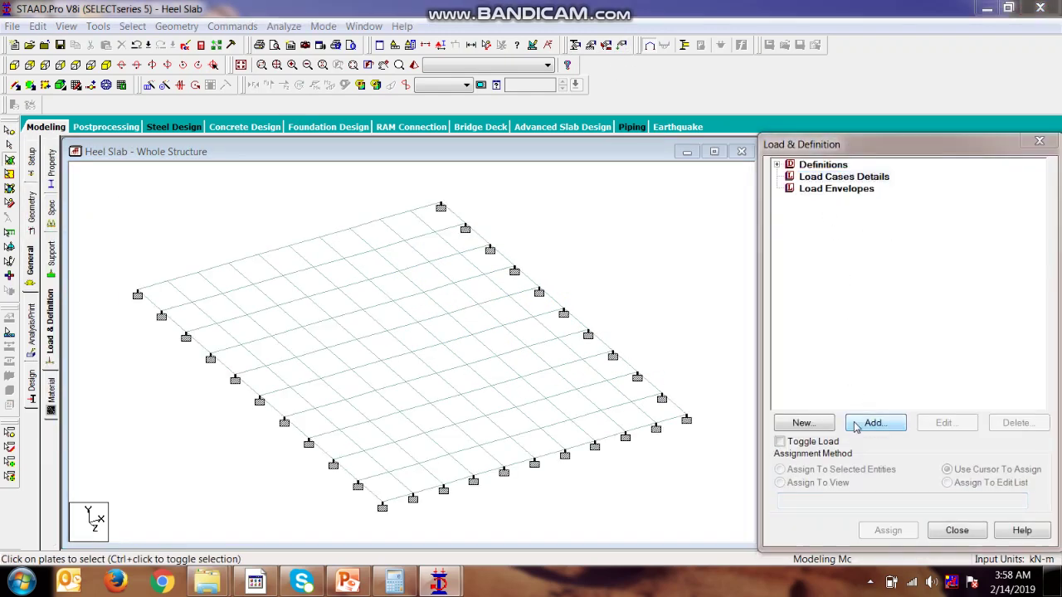
drag(417, 258, 170, 253)
text(W)
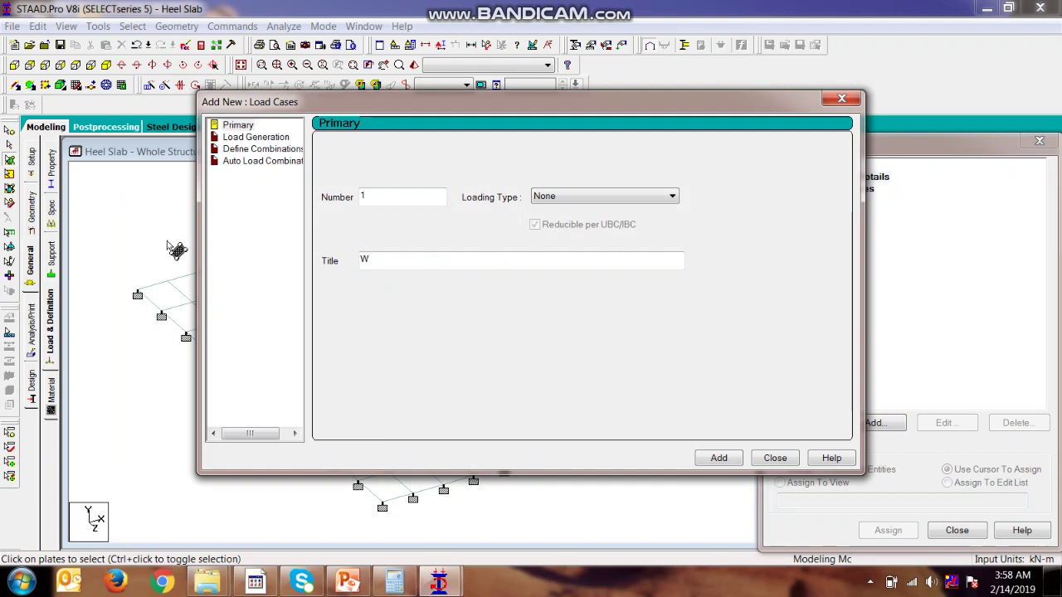
text(t of soil over hell)
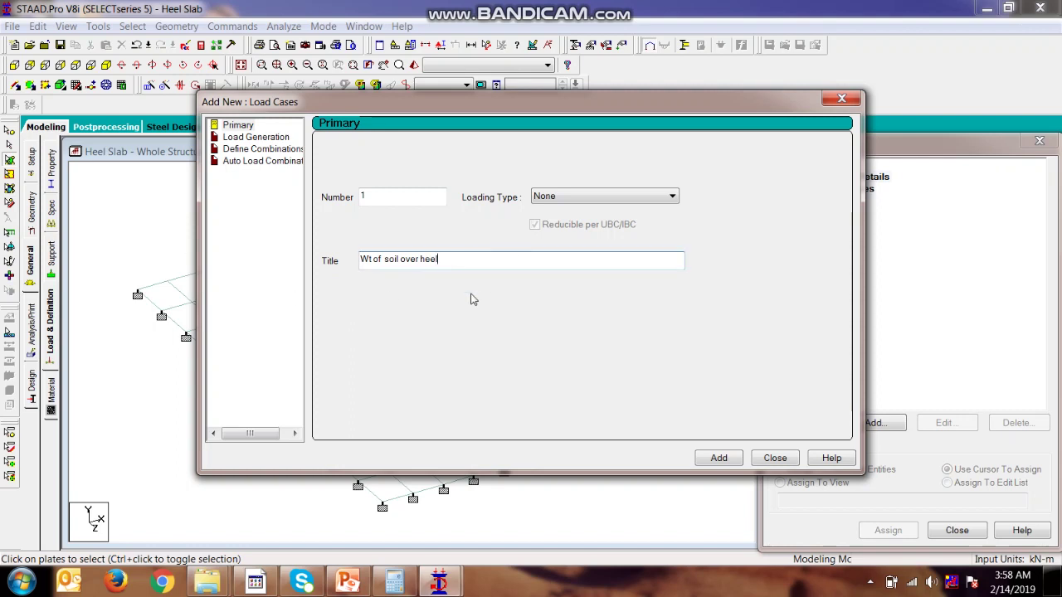
click(566, 196)
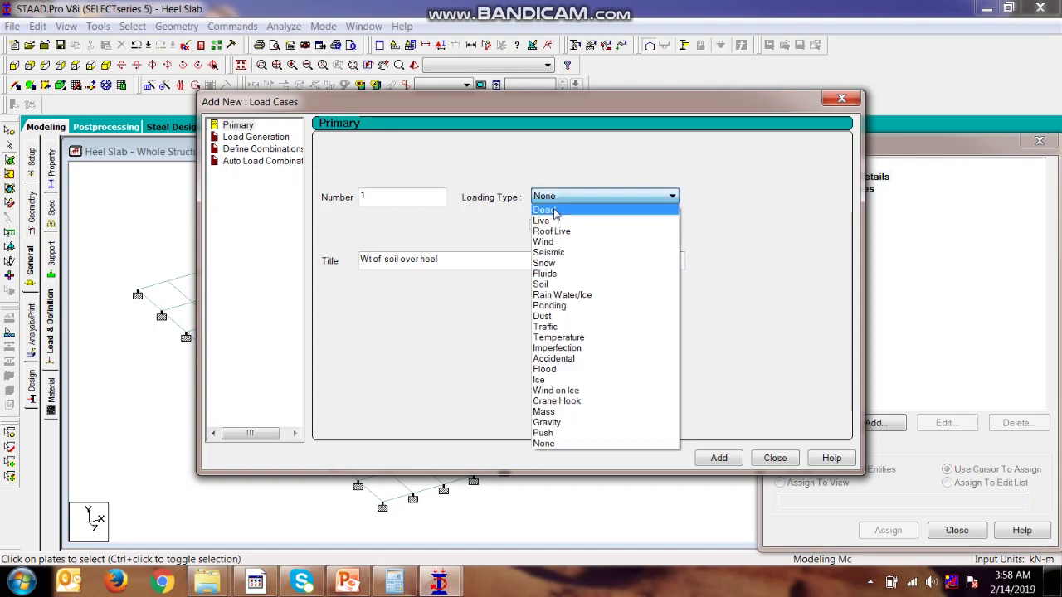
click(581, 209)
click(711, 461)
Add dead load case 2 titled 'Pressure' and select load case 1.
drag(486, 260, 359, 261)
text(Pressure)
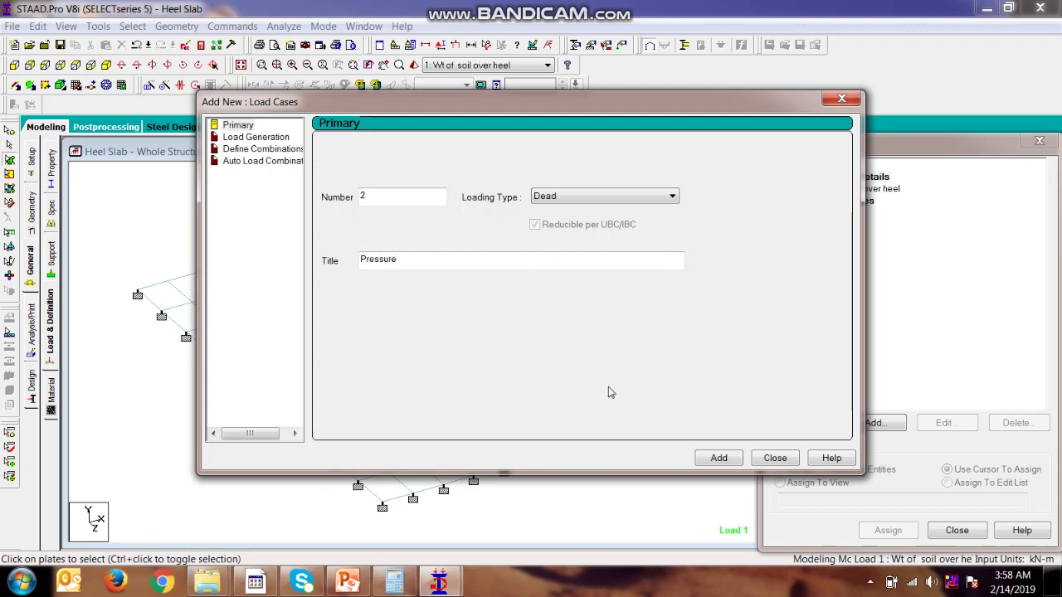
click(707, 462)
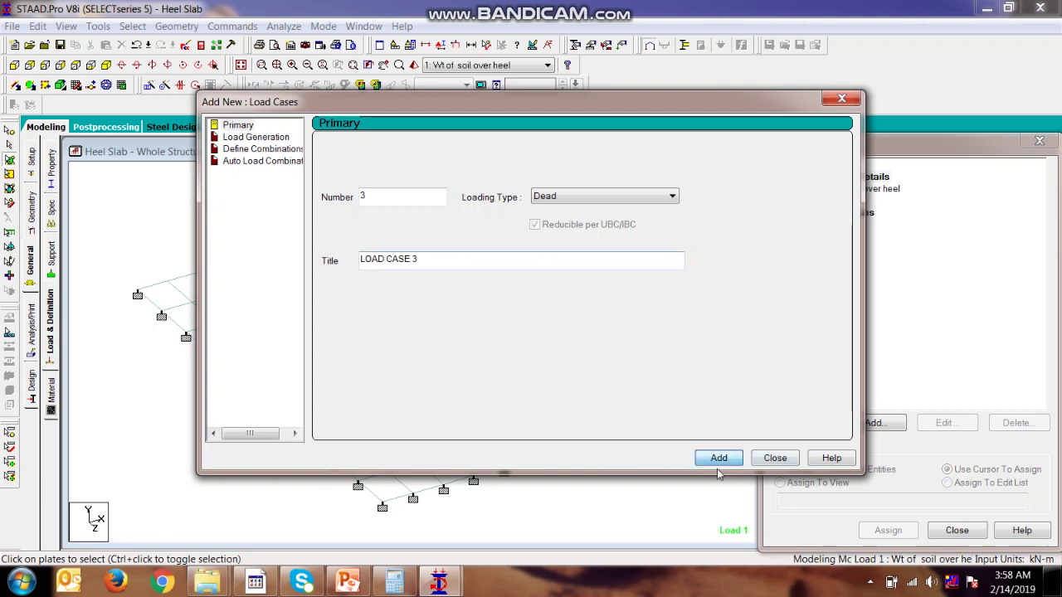
click(776, 462)
click(896, 189)
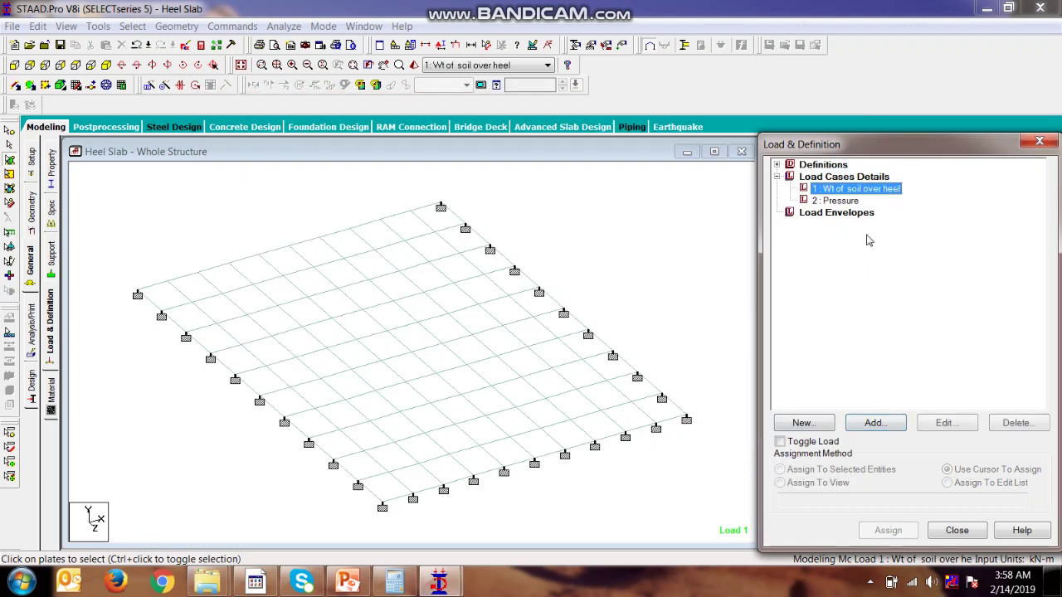
Open the full-plate pressure form for load case 1 and show the 87.62–101.621 base pressure slide.
click(875, 423)
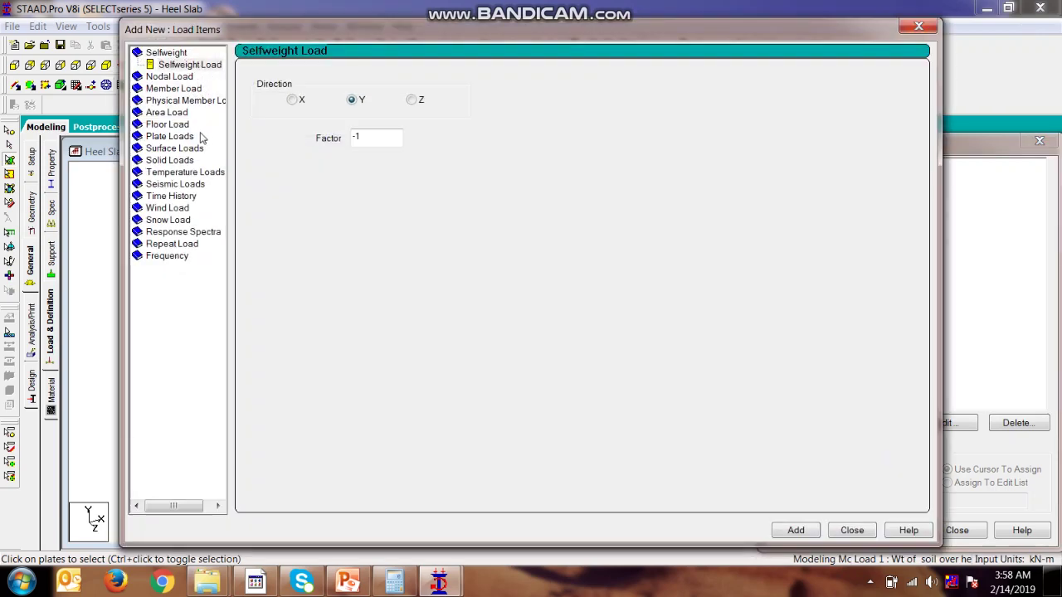
click(187, 136)
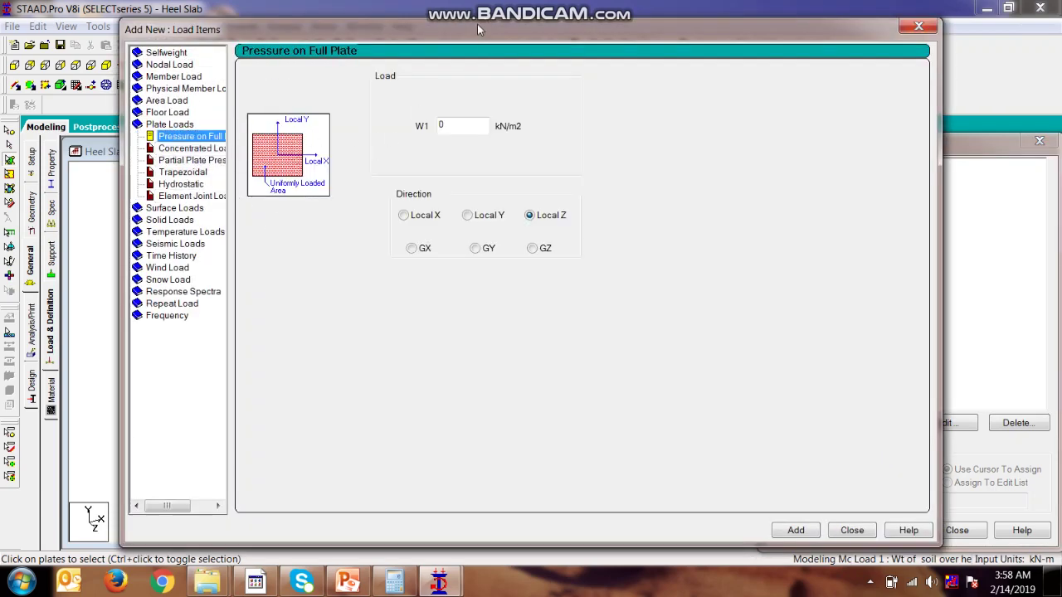
drag(477, 31, 571, 33)
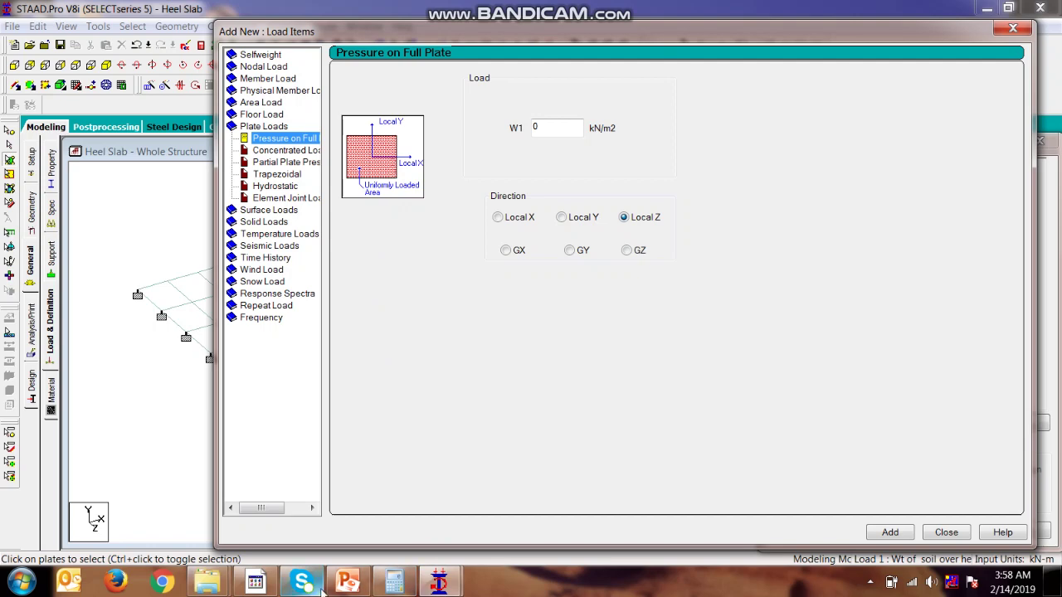
click(348, 581)
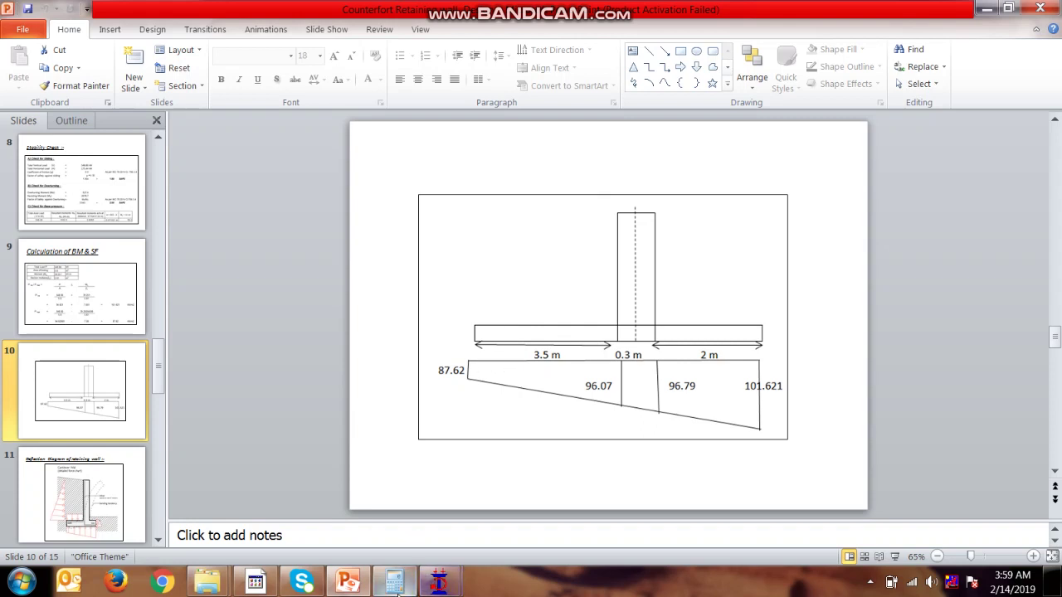
Calculate 6.22 × 20 = 124.4 in Windows Calculator.
click(394, 582)
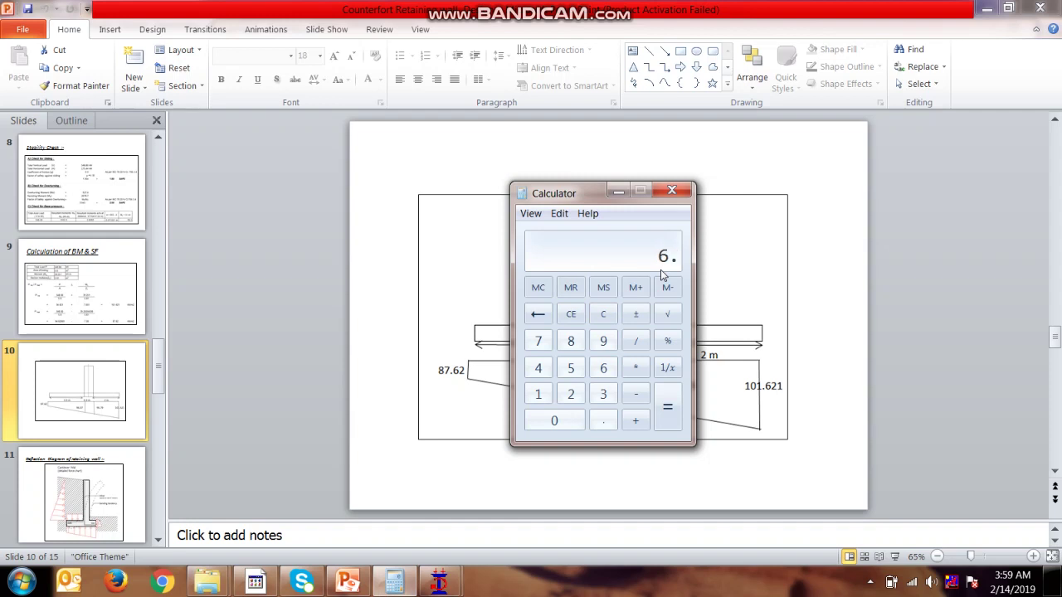
text(22)
click(635, 367)
click(677, 407)
Enter a full-plate pressure W1 of -128.4 kN/m2 acting in the GY direction.
mouse_move(354, 585)
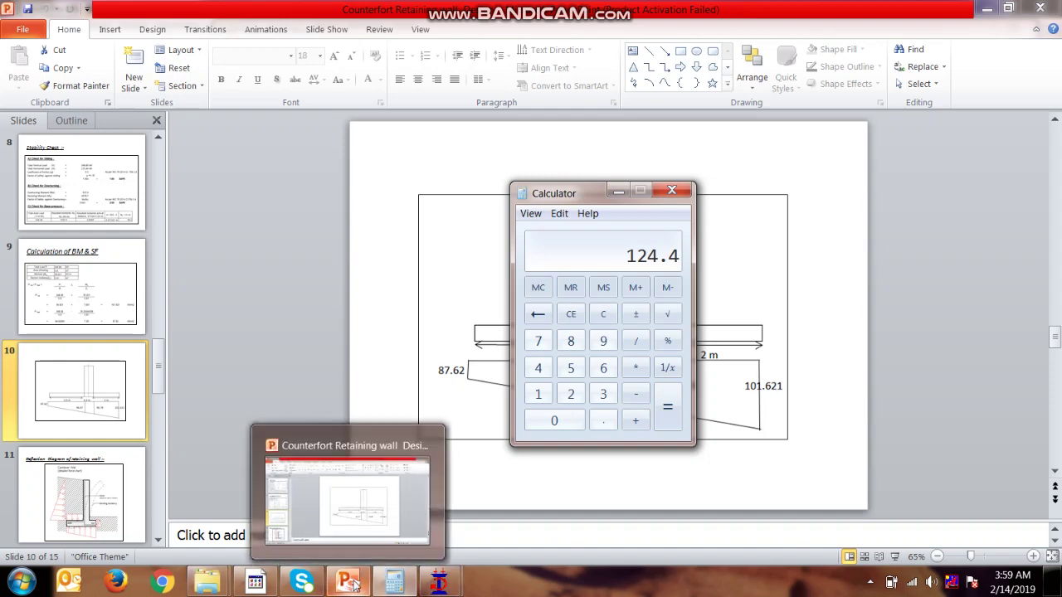
mouse_move(439, 584)
click(531, 493)
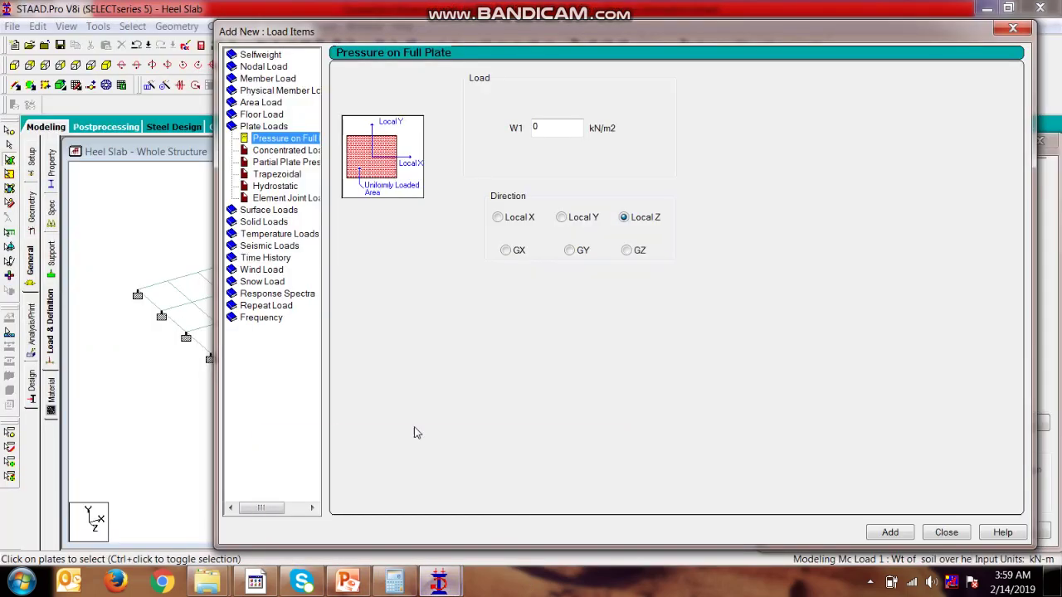
key(Tab)
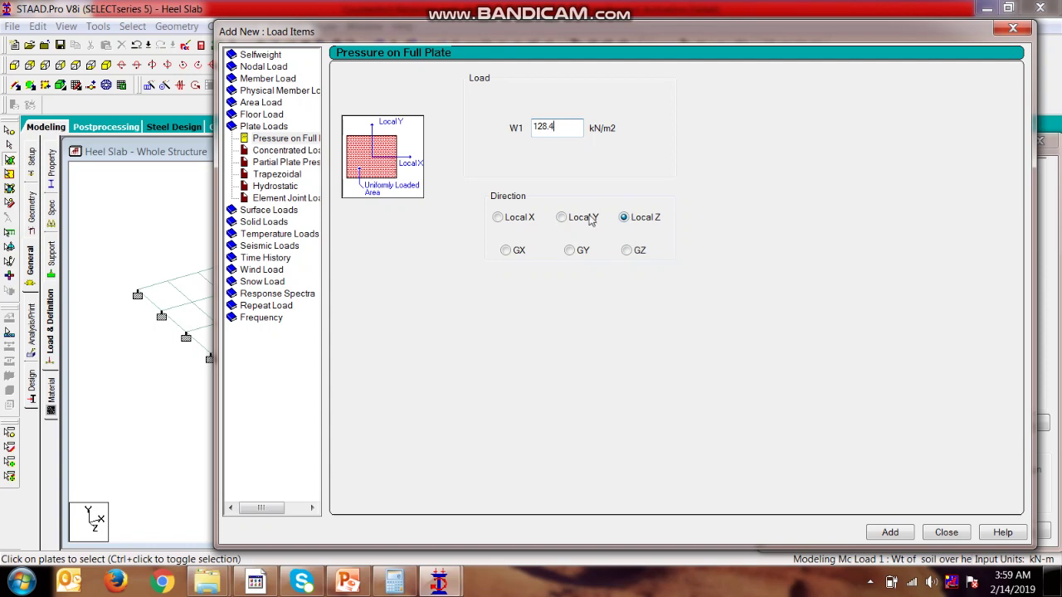
click(585, 222)
click(536, 129)
Add the -128.4 kN/m2 GY pressure and assign it to all plates in view.
click(890, 532)
click(947, 532)
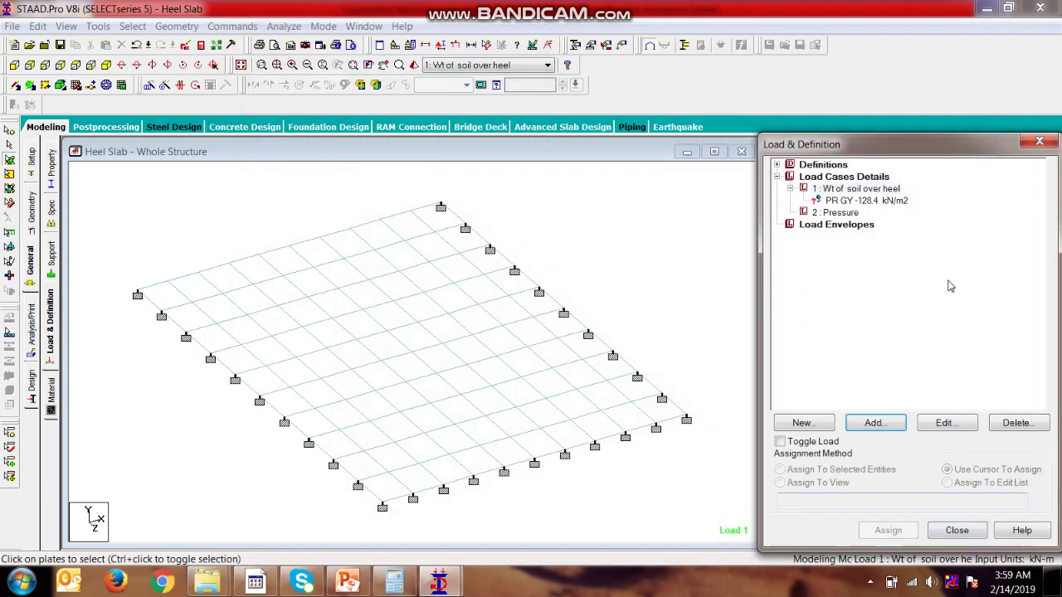
click(839, 213)
click(863, 201)
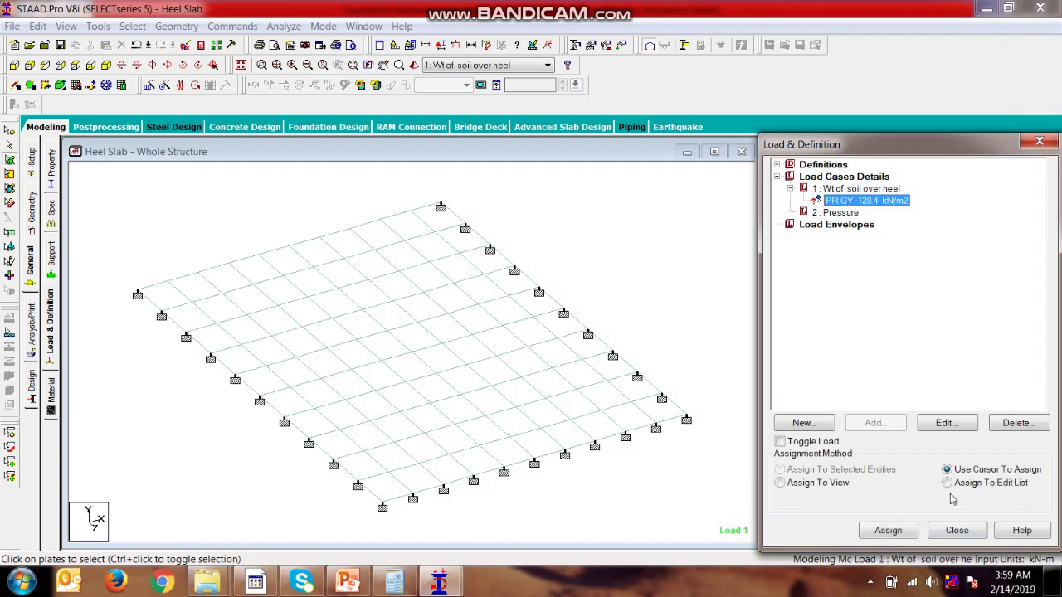
click(802, 483)
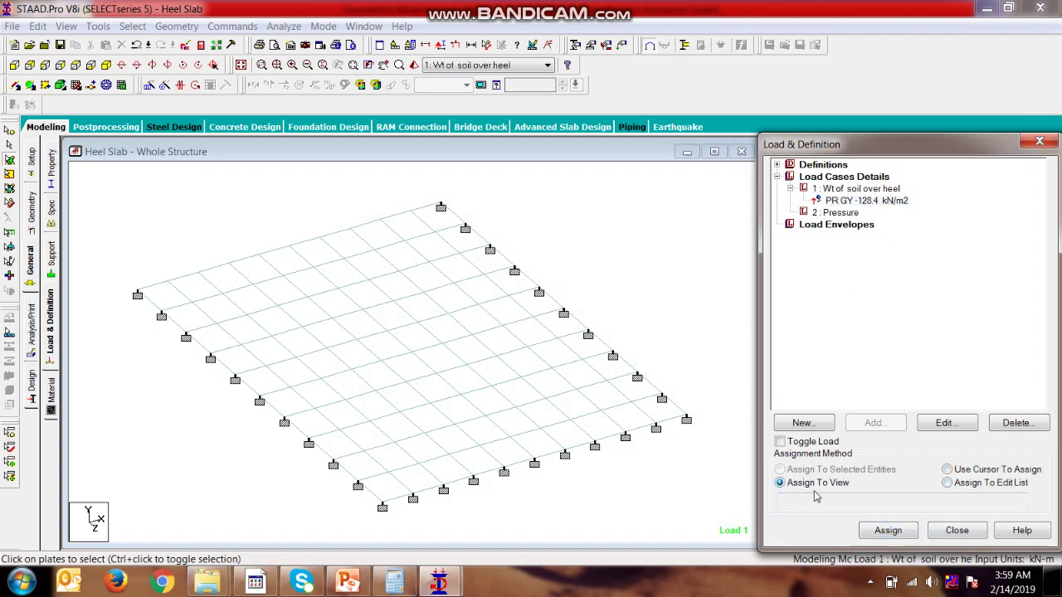
click(887, 531)
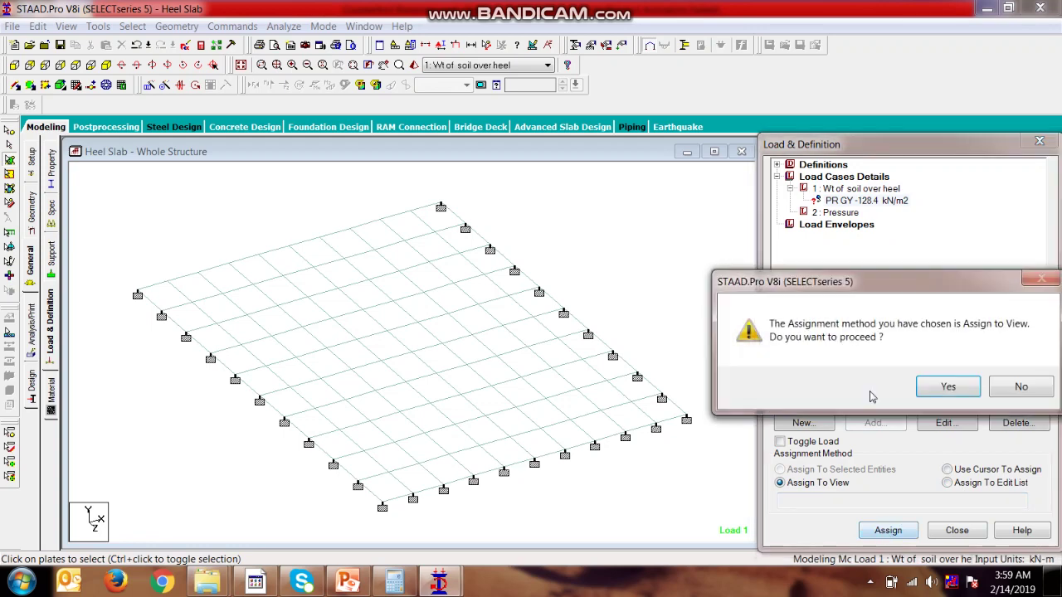
click(948, 387)
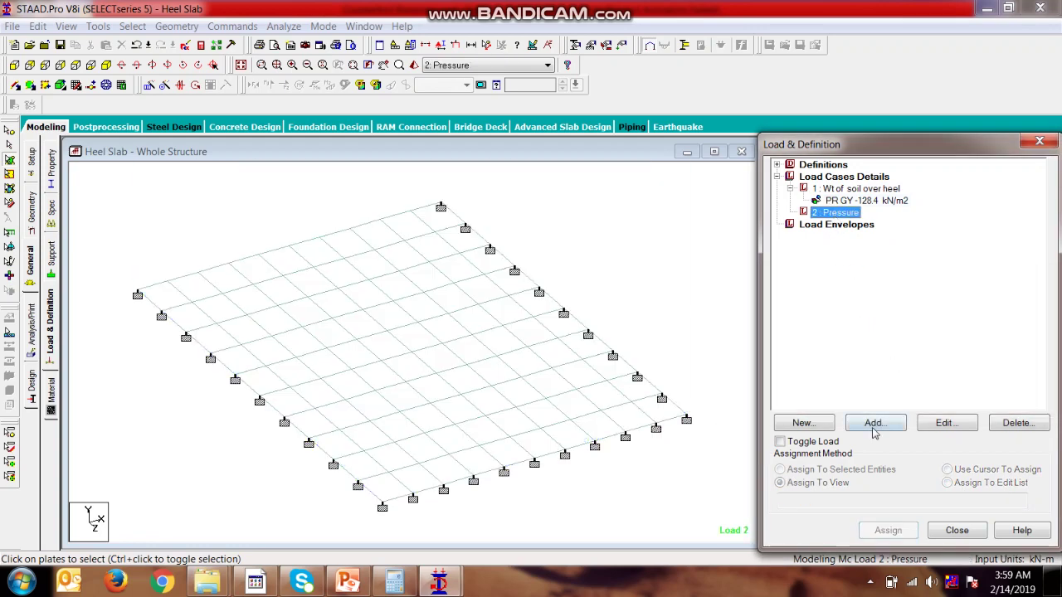
Create a hydrostatic plate load for the Pressure case on all window-selected slab plates.
click(874, 423)
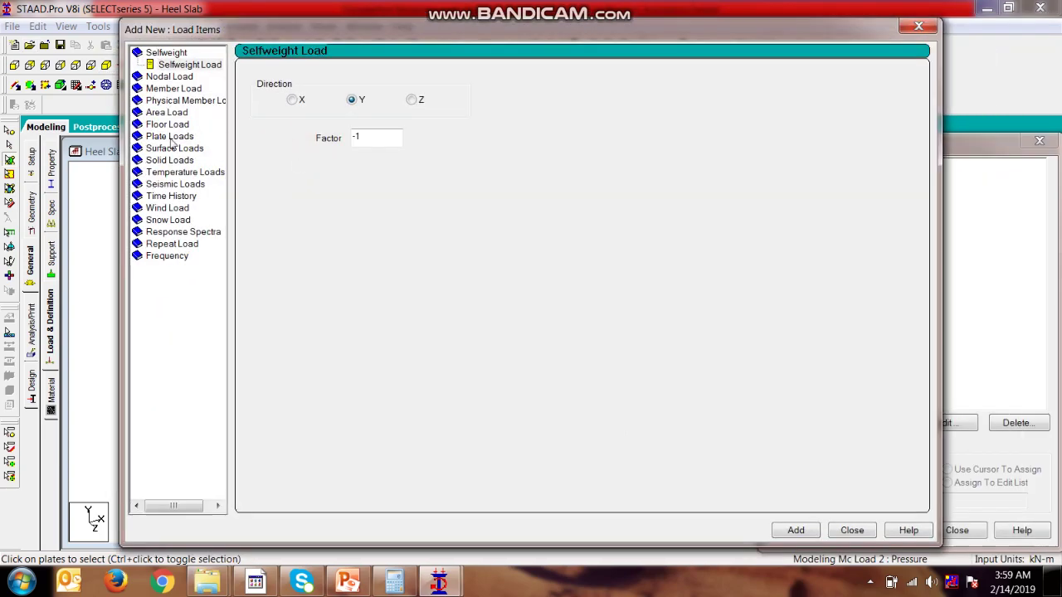
click(170, 136)
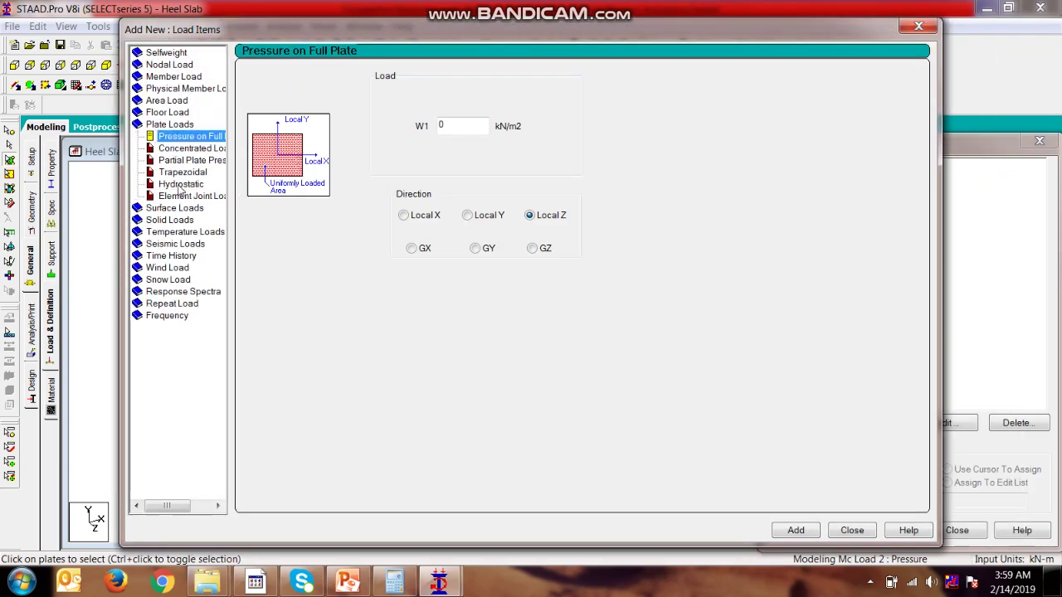
click(180, 184)
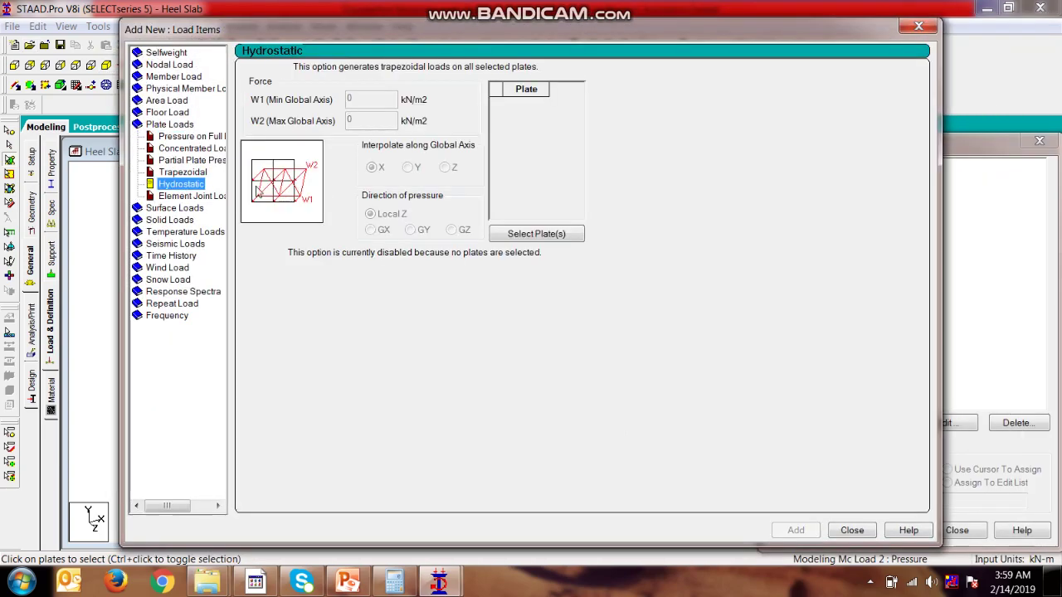
click(536, 233)
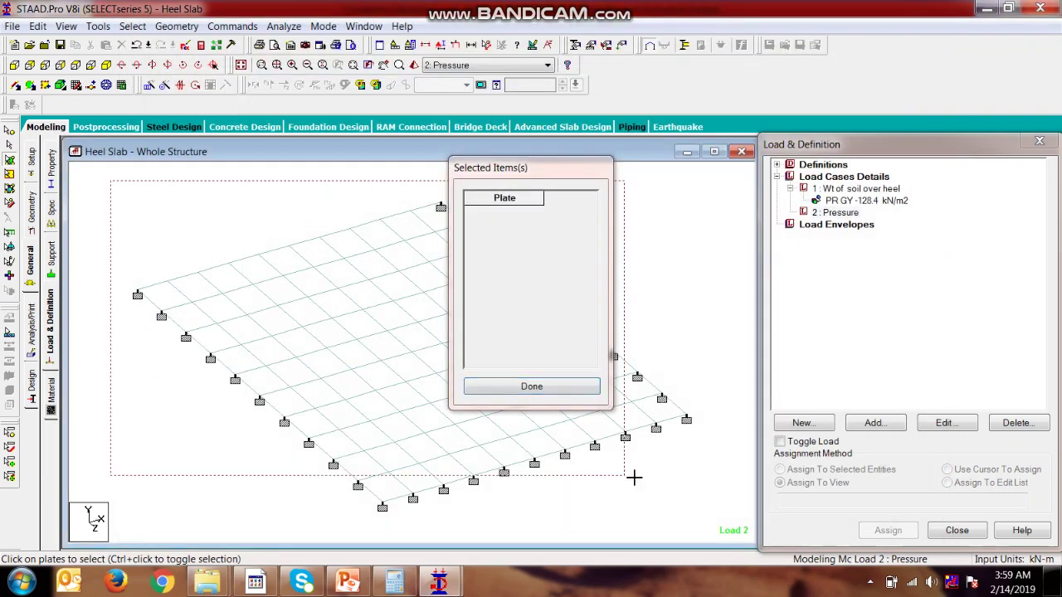
drag(704, 505, 109, 195)
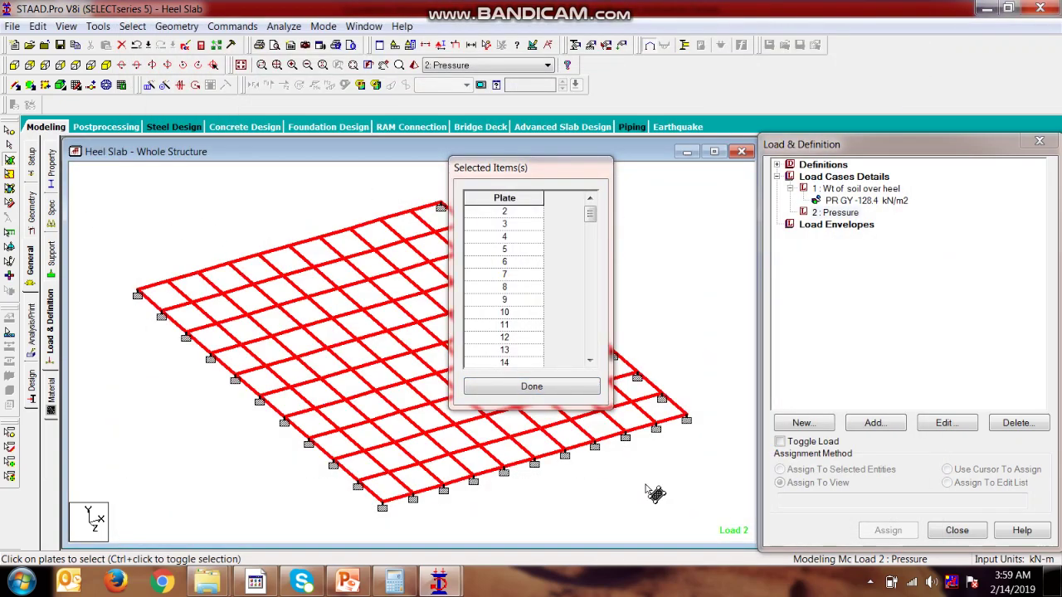
click(548, 388)
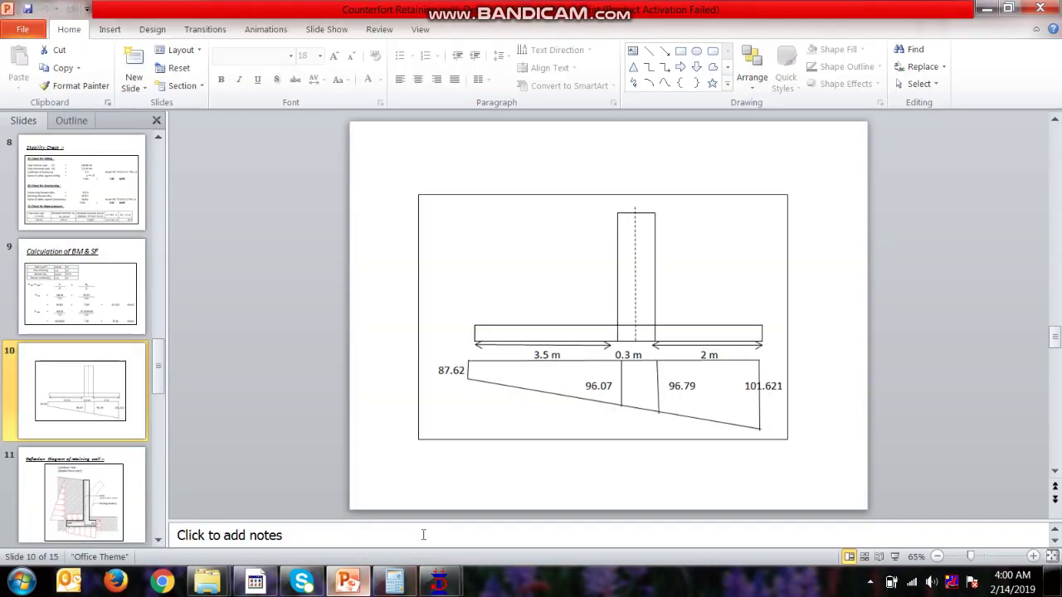
Read the pressure diagram and enter a minimum intensity W1 of 87.62 kN/m2.
click(346, 580)
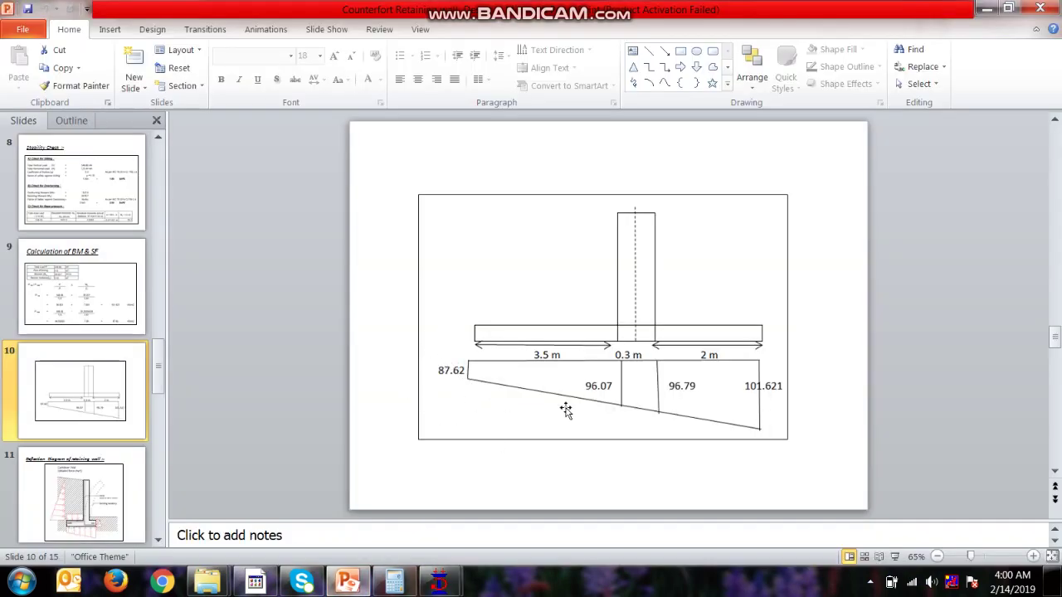
click(347, 582)
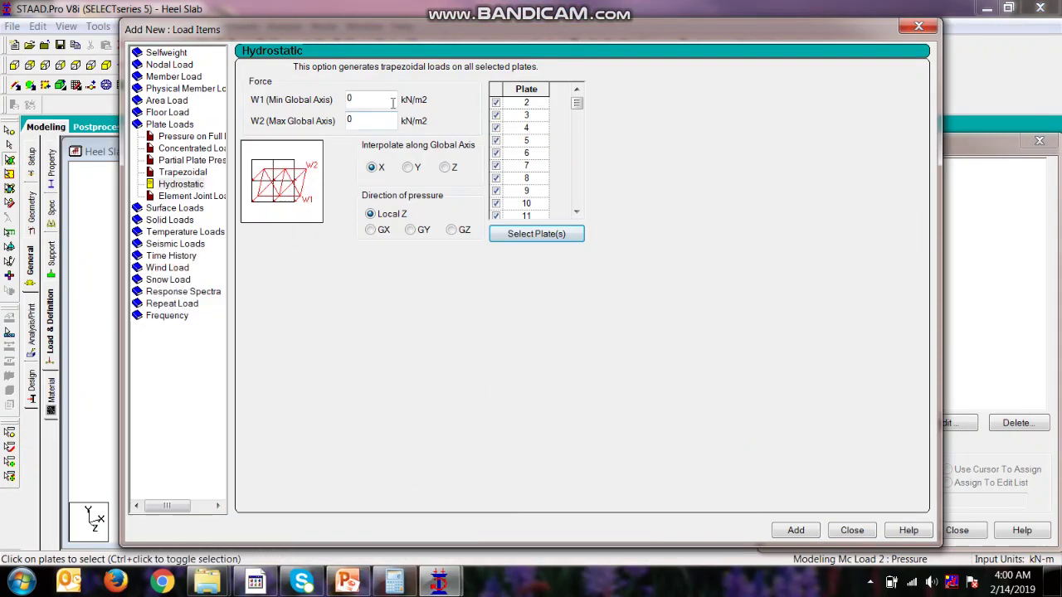
double_click(349, 99)
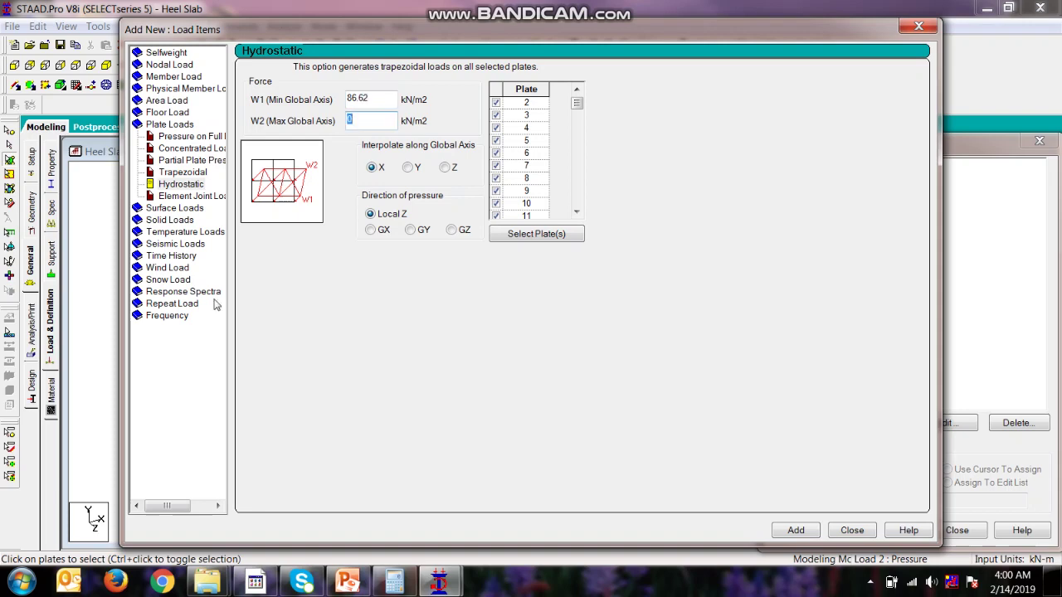
click(346, 582)
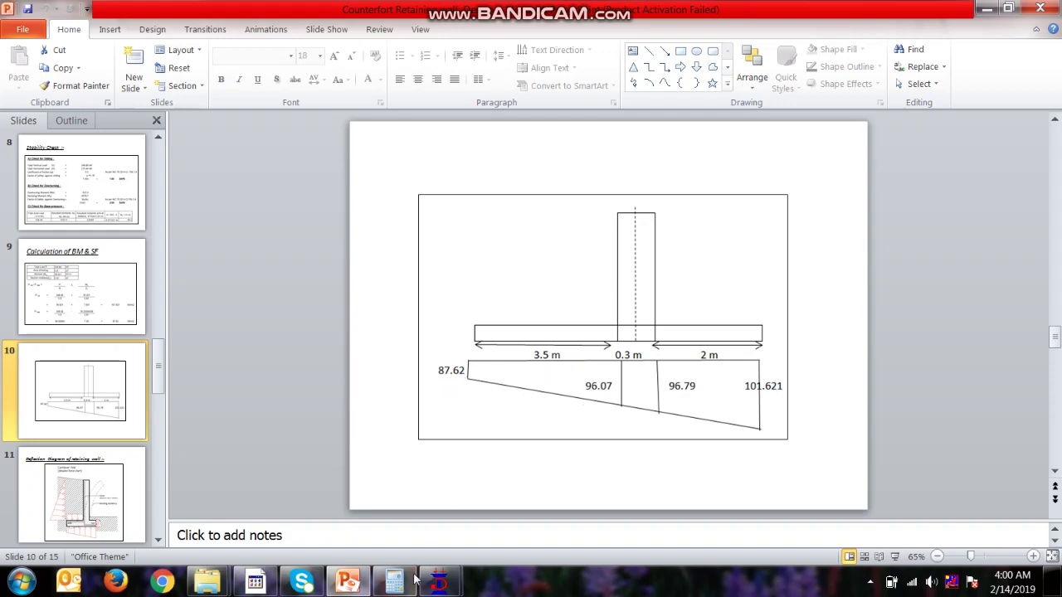
mouse_move(446, 585)
Accept Auto Save to save the Heel Slab model, then correct the W1 value.
click(533, 510)
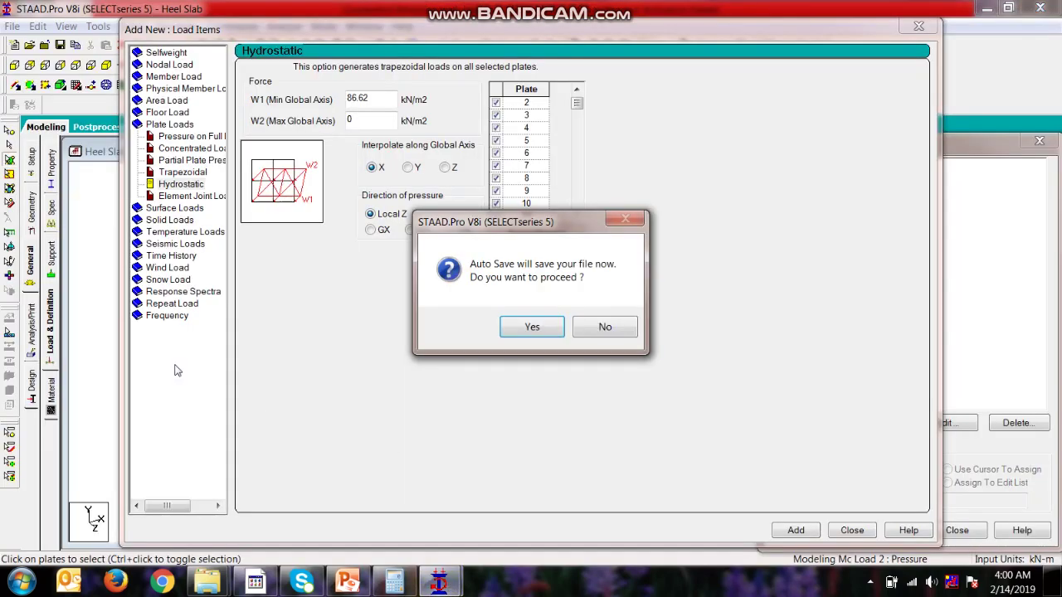
click(539, 330)
click(422, 311)
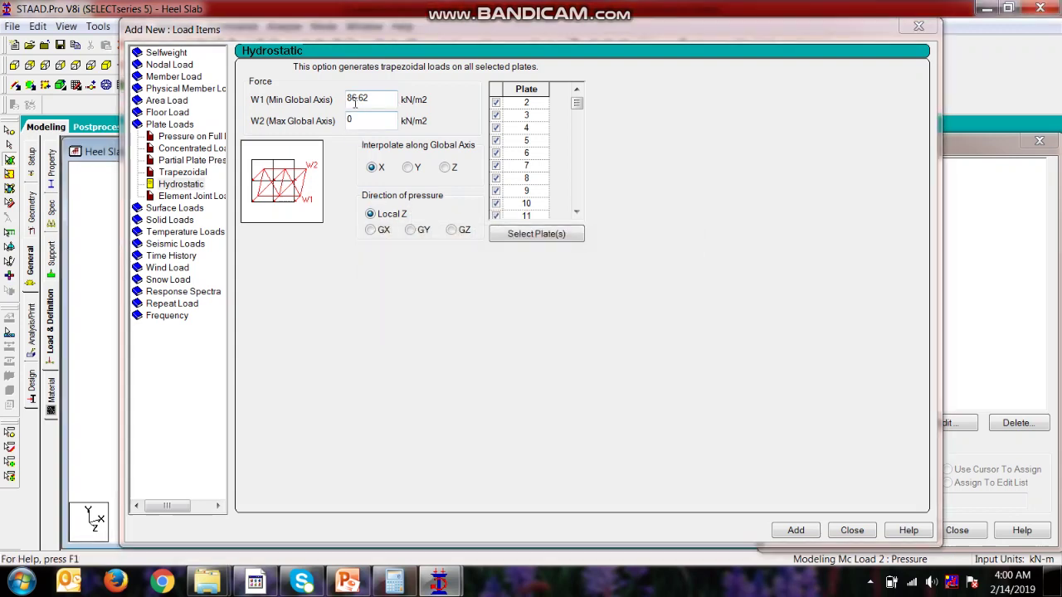
click(355, 101)
text(7)
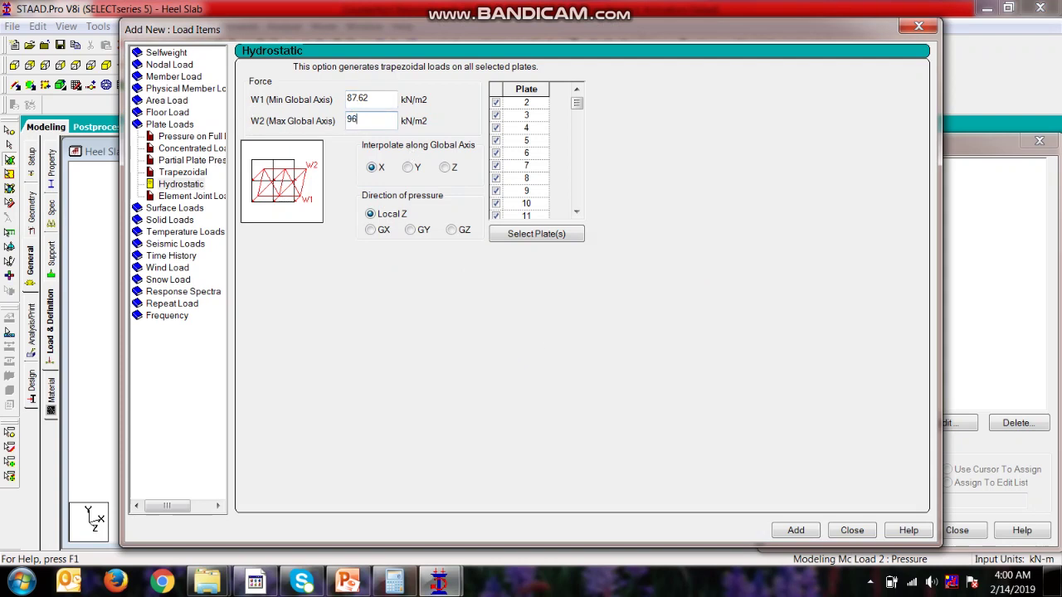
click(434, 583)
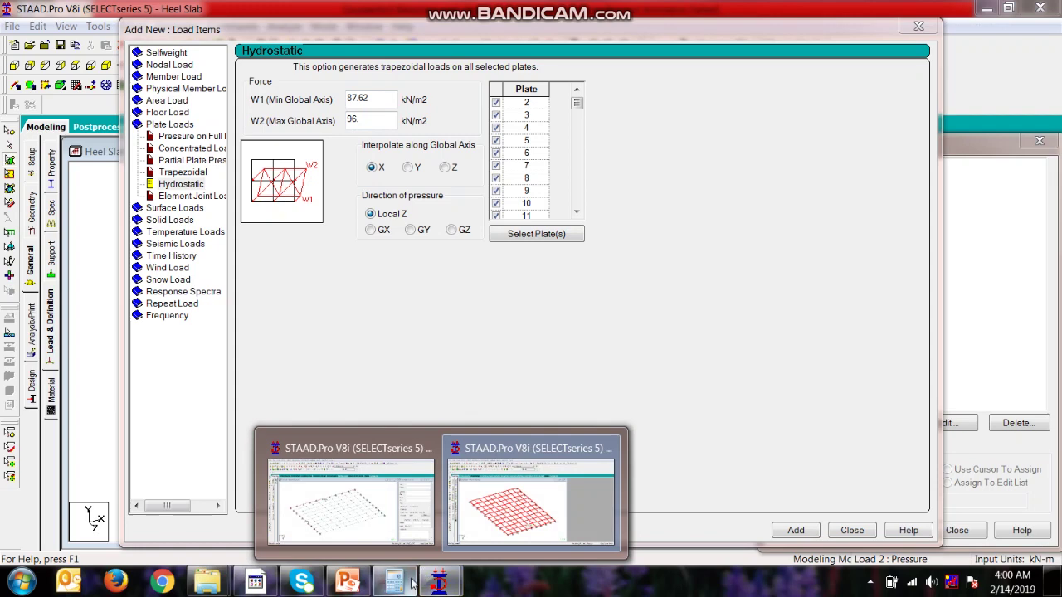
Check slide 10's diagram, then back in Heel Slab set W2 to 96.07 kN/m2.
click(335, 580)
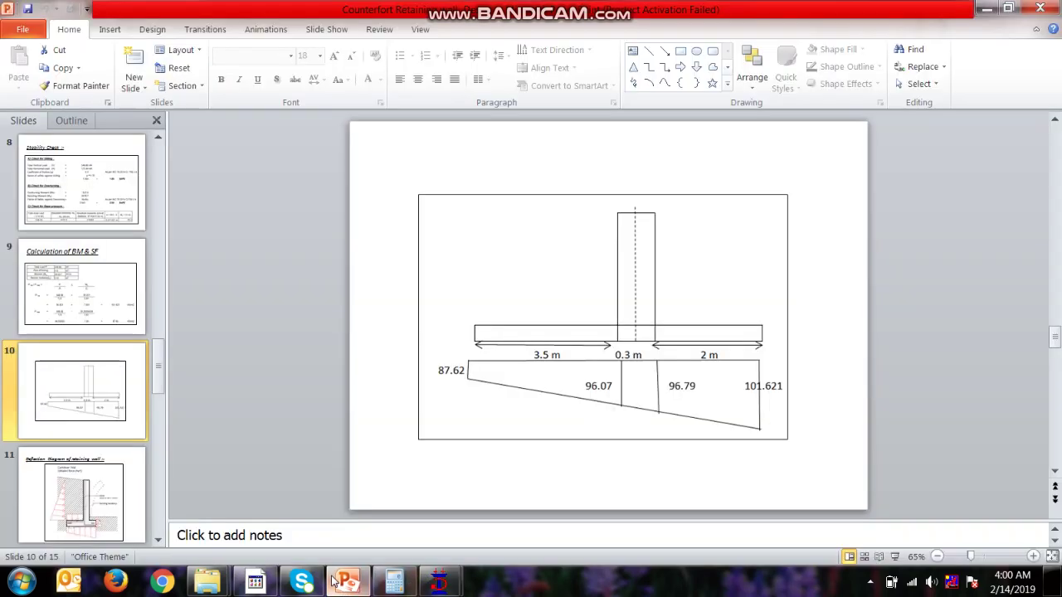
click(444, 583)
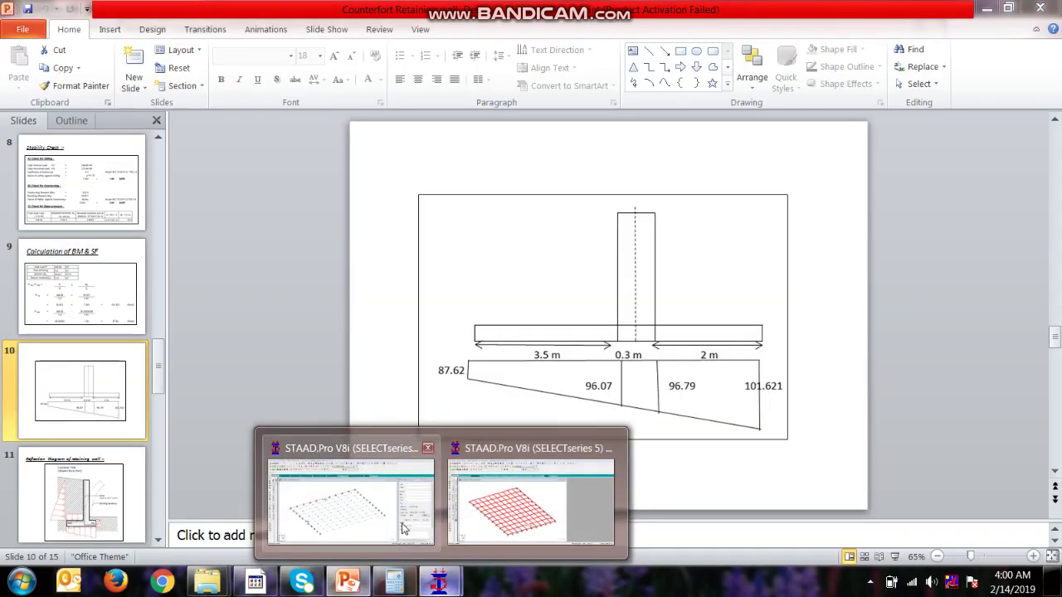
click(403, 527)
right_click(448, 585)
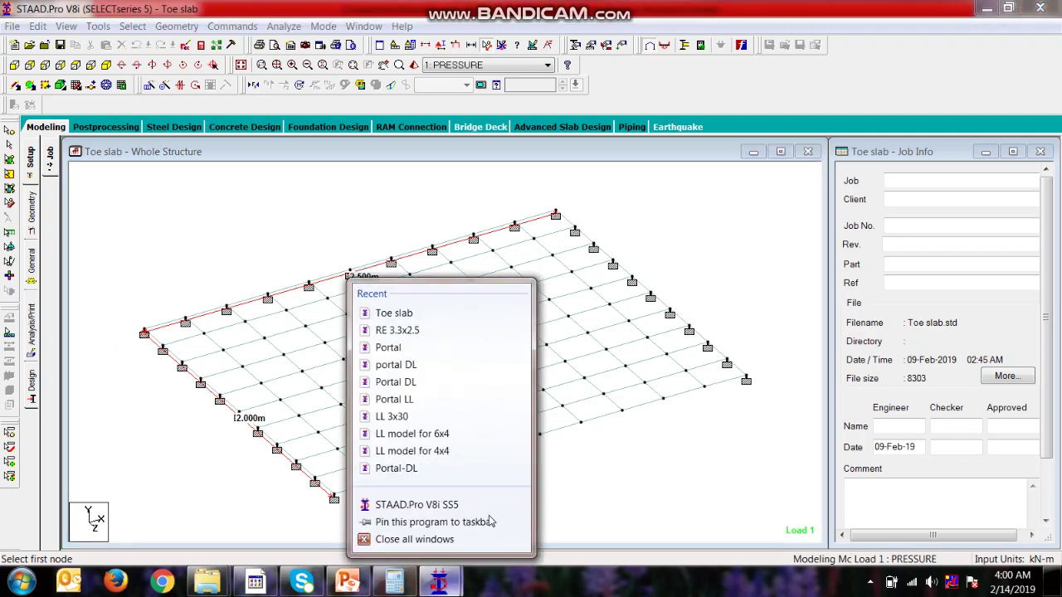
click(477, 452)
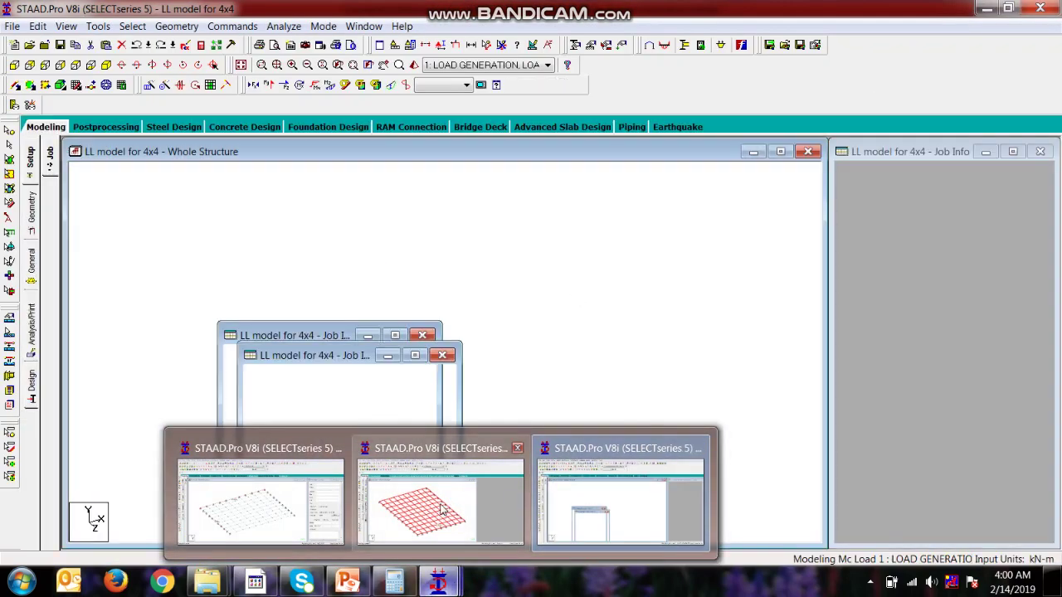
click(440, 490)
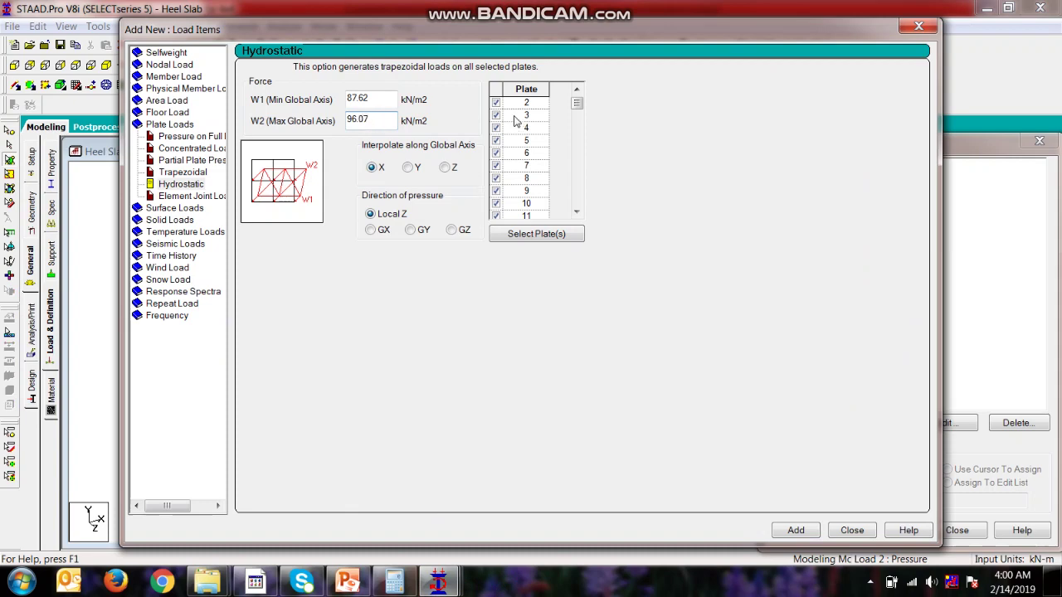
Interpolate the hydrostatic load along global Z in the GY direction and add it.
drag(523, 31, 768, 53)
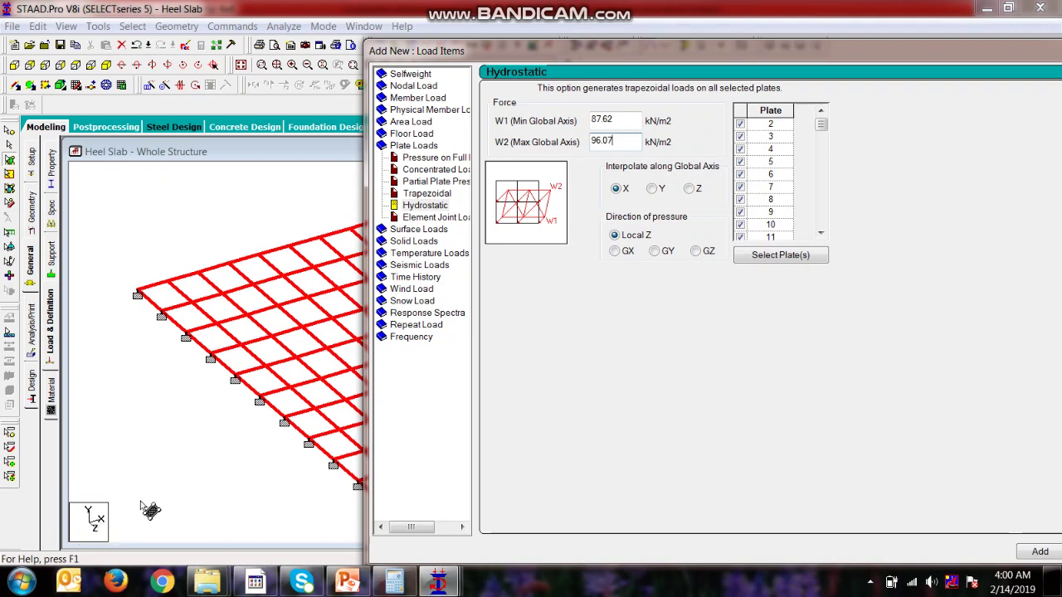
click(688, 189)
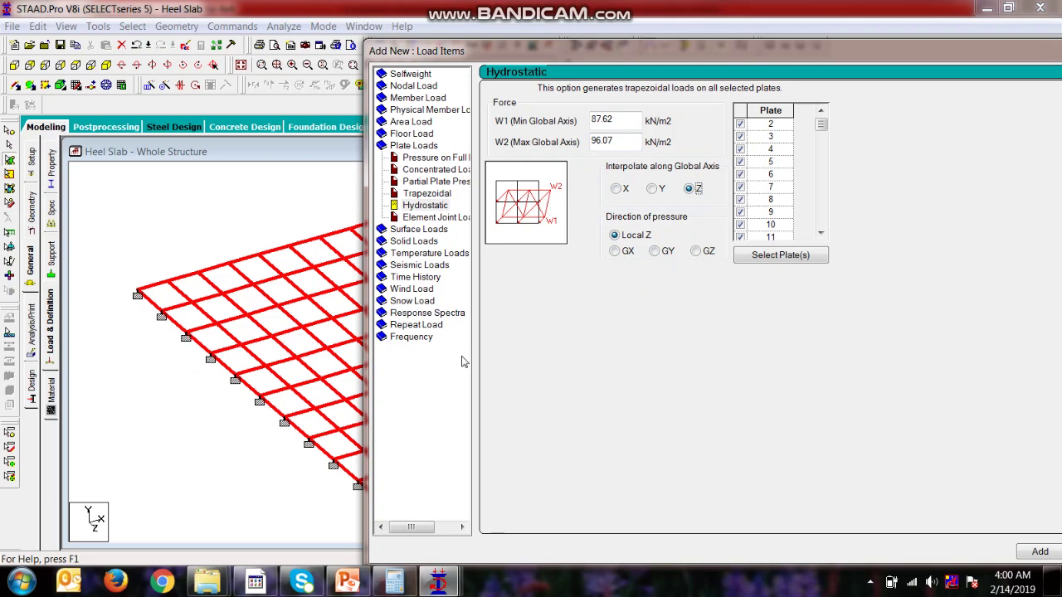
drag(795, 51, 641, 17)
click(884, 516)
Display the loads on the model and show load case 1's -128.4 kN/m2 pressure.
click(943, 517)
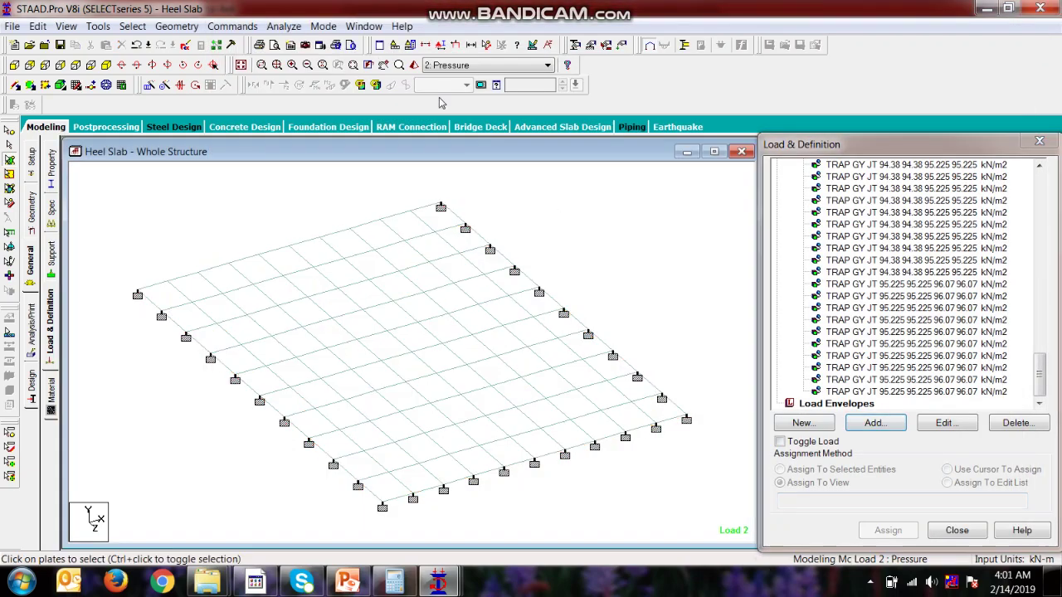
click(462, 46)
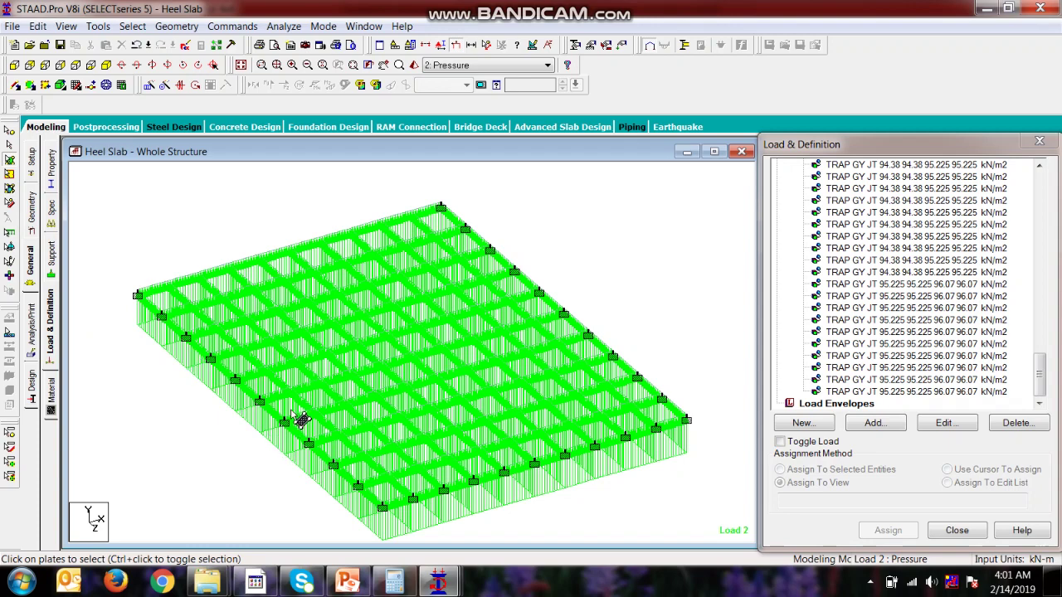
middle_drag(296, 422, 573, 519)
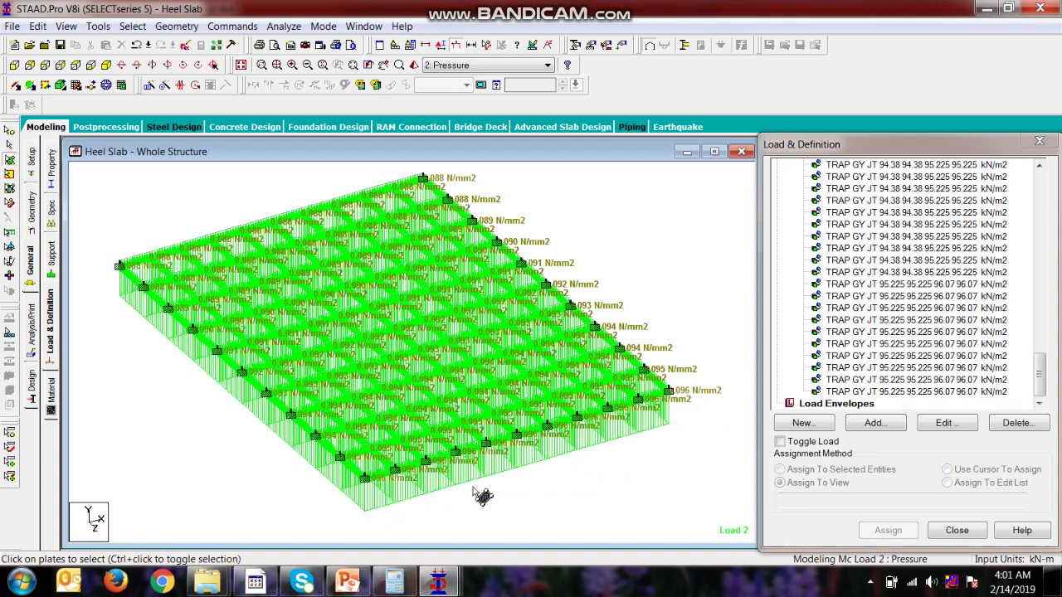
scroll(1046, 392, up, 15)
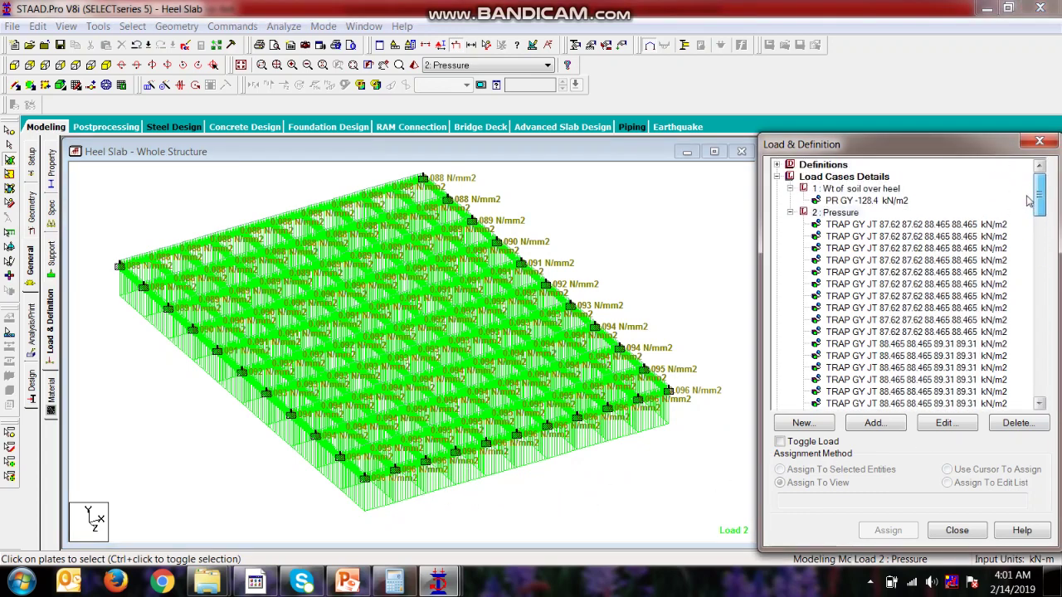
click(849, 202)
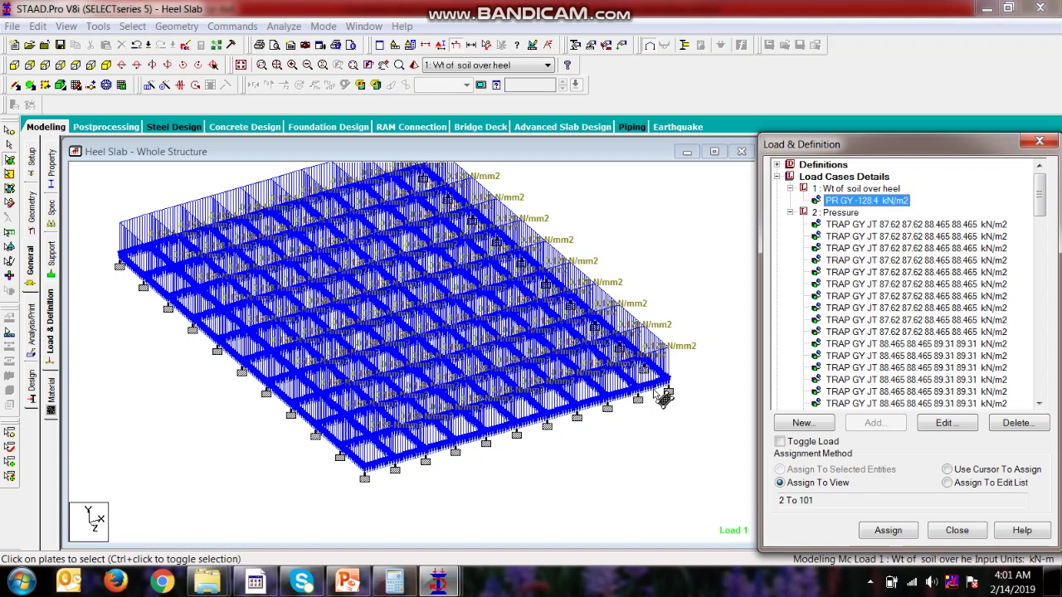
click(629, 461)
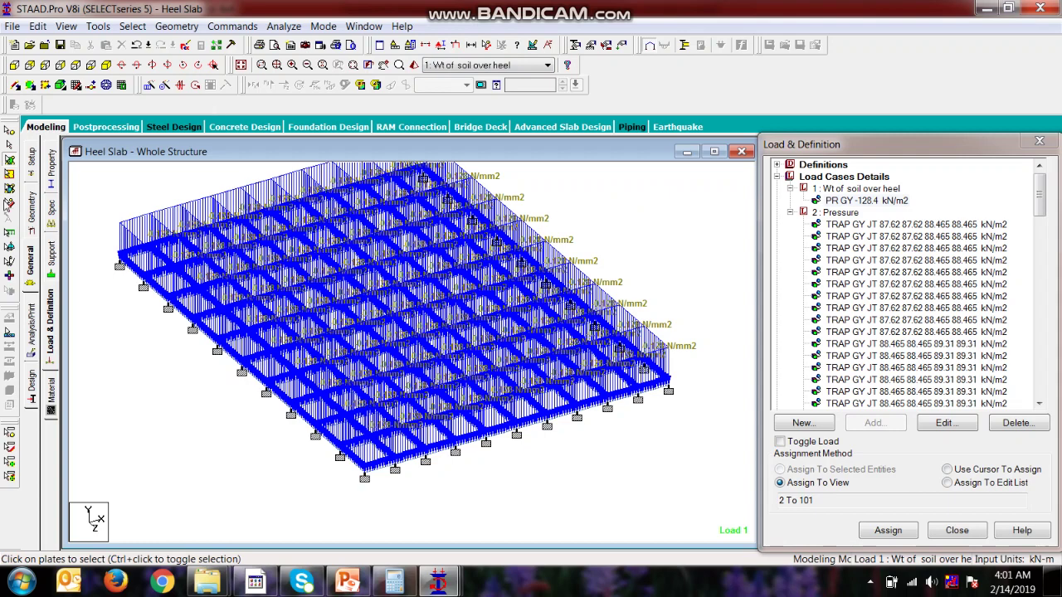
Add a Perform Analysis command with No Print to the model.
click(31, 388)
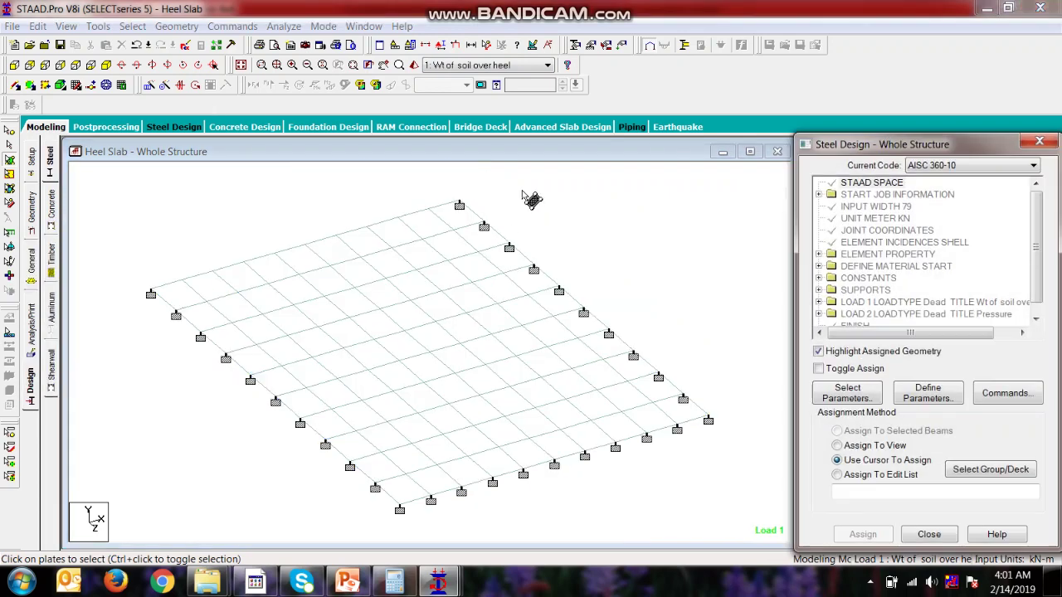
click(32, 324)
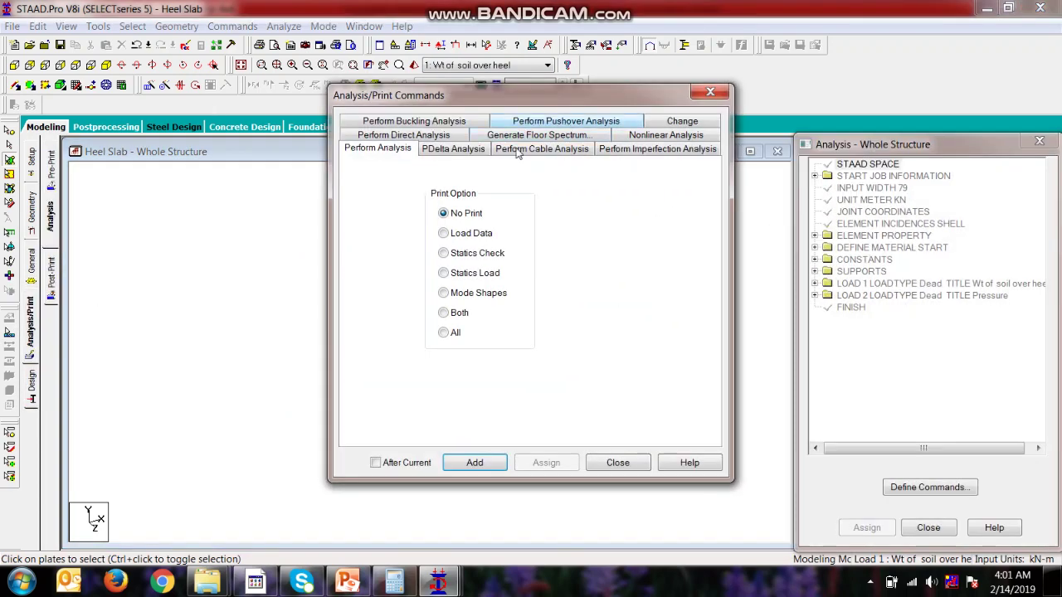
click(474, 463)
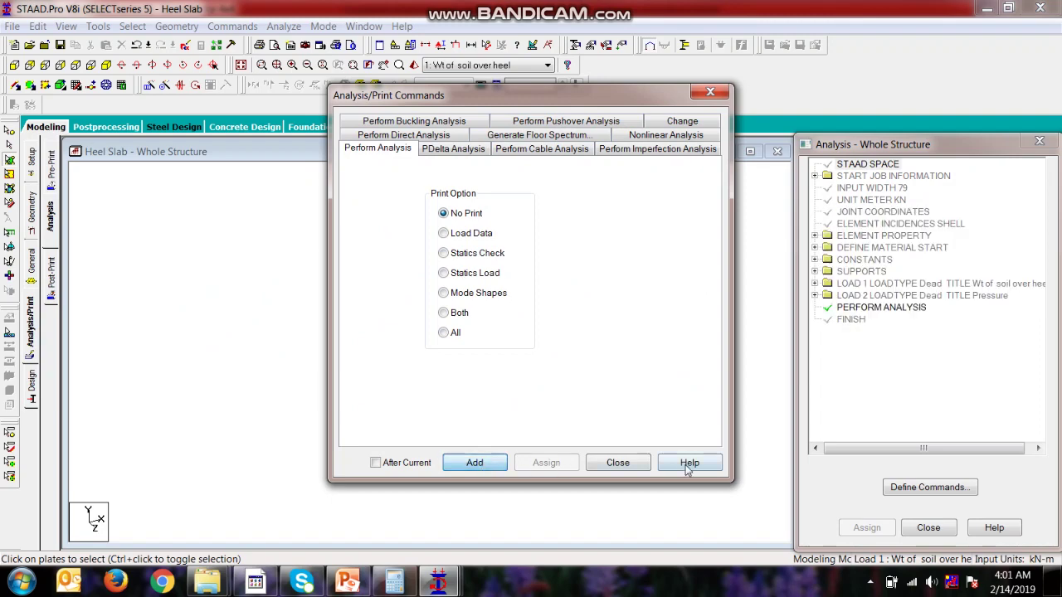
click(618, 464)
Save and run the analysis, finishing with 0 errors and 0 warnings.
click(283, 26)
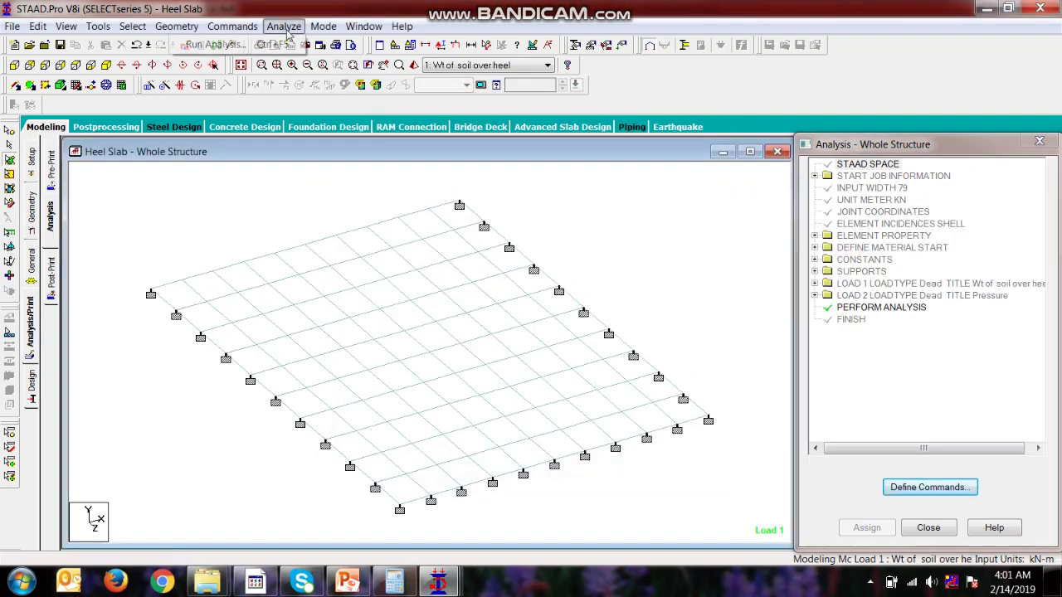
click(282, 45)
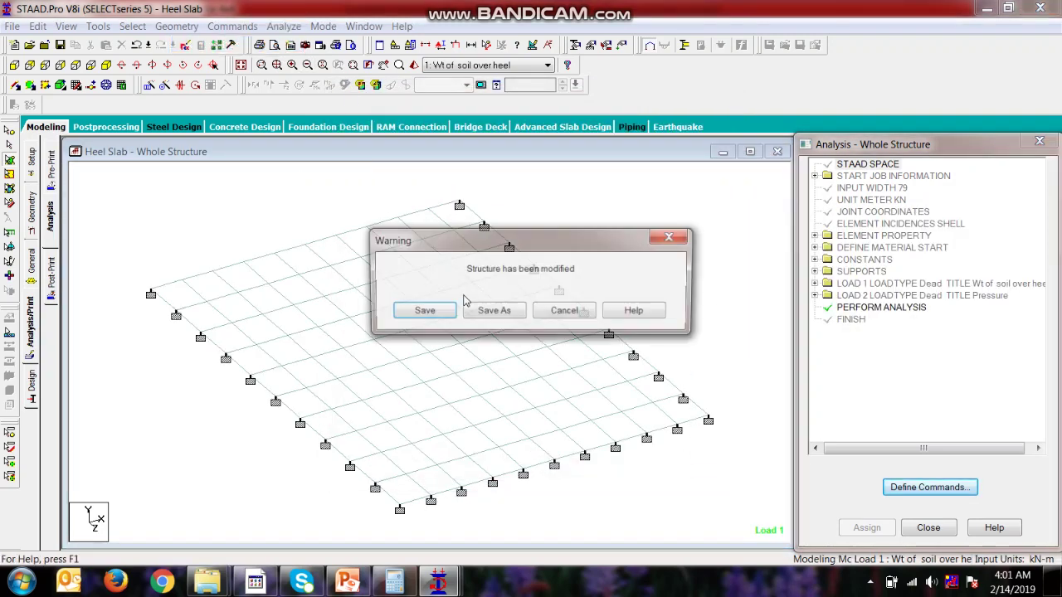
click(421, 312)
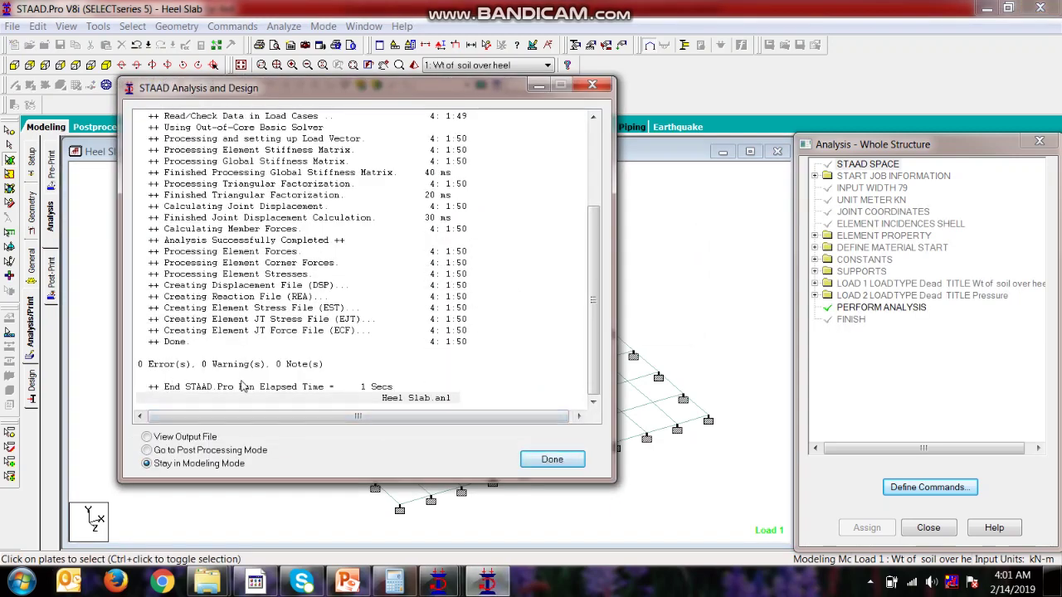
click(551, 460)
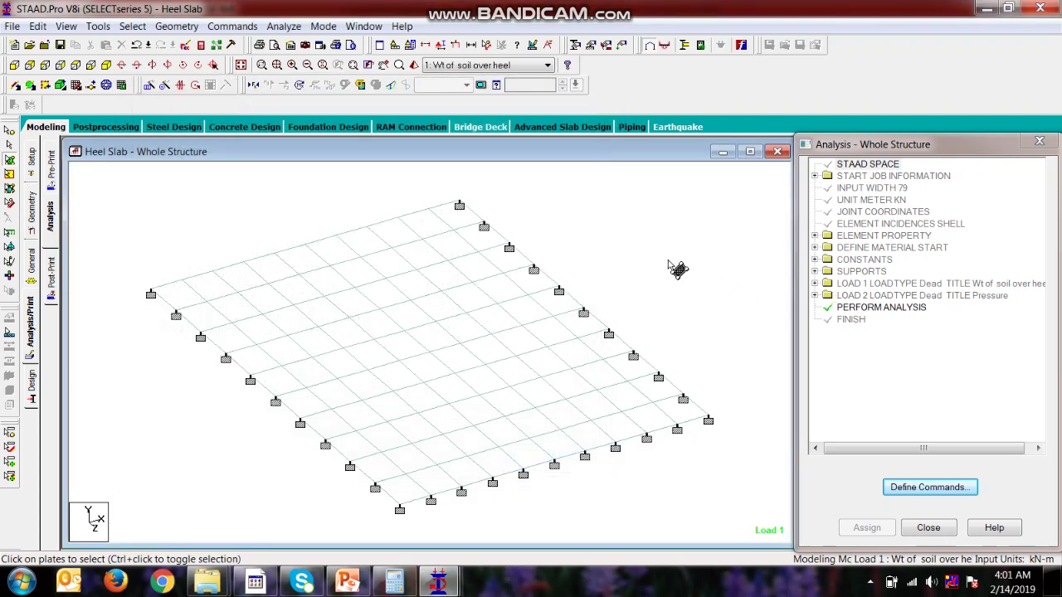
Contour MX (local) plate moments over the heel slab for both load cases in postprocessing.
click(360, 86)
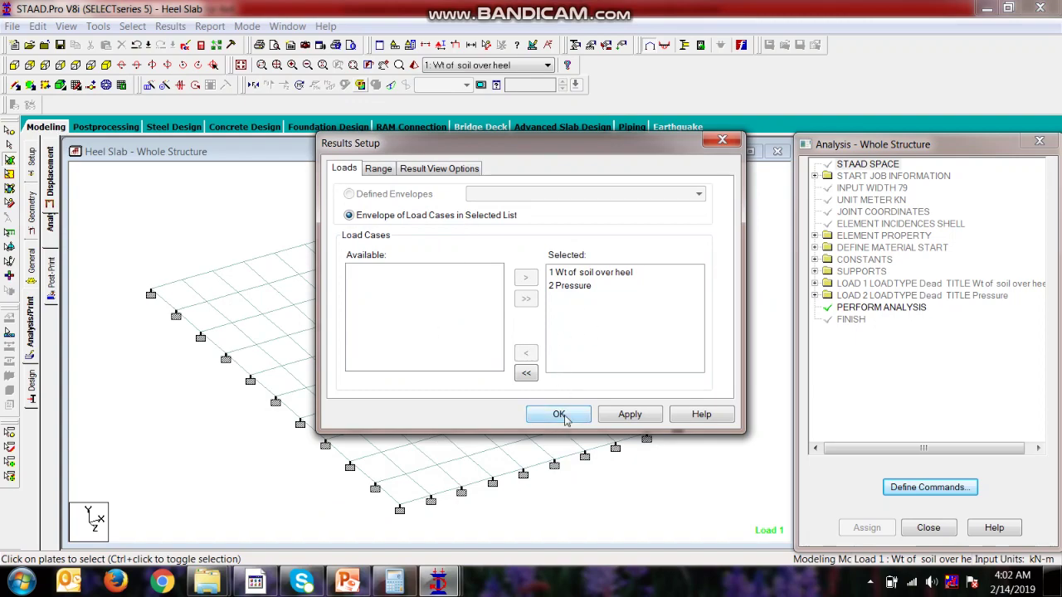
click(559, 414)
click(480, 126)
click(474, 320)
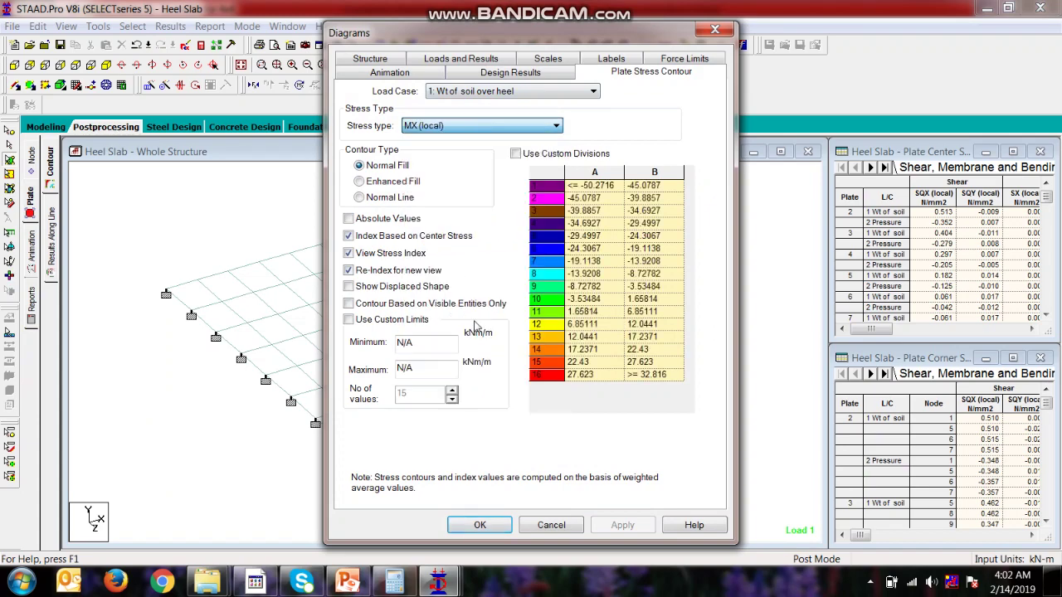
click(620, 525)
click(551, 525)
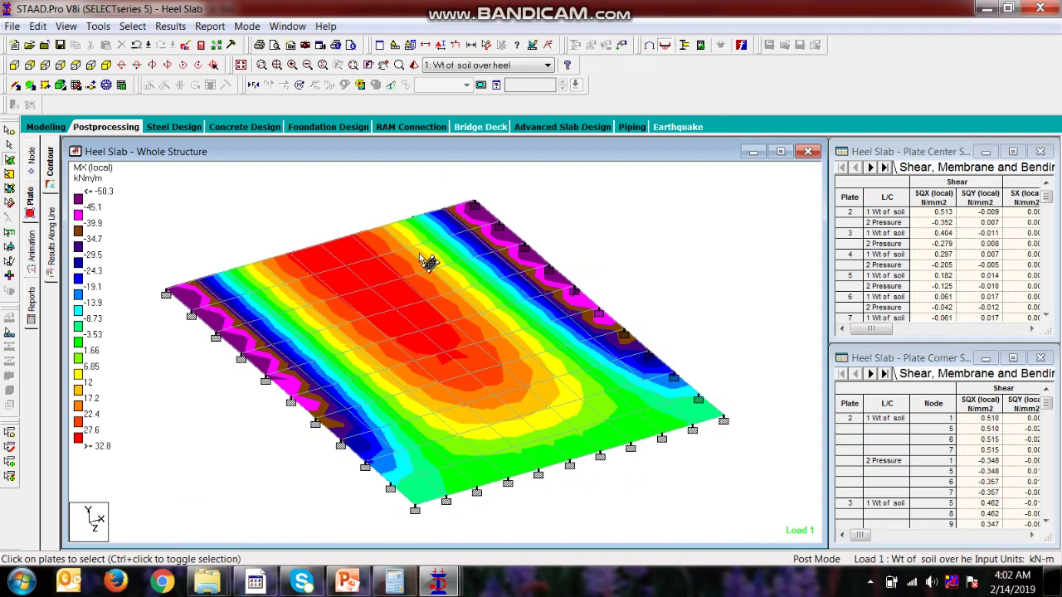
Show plate 32's corner stresses at the MX/MY rows, with the dialog moved aside.
double_click(265, 366)
click(668, 157)
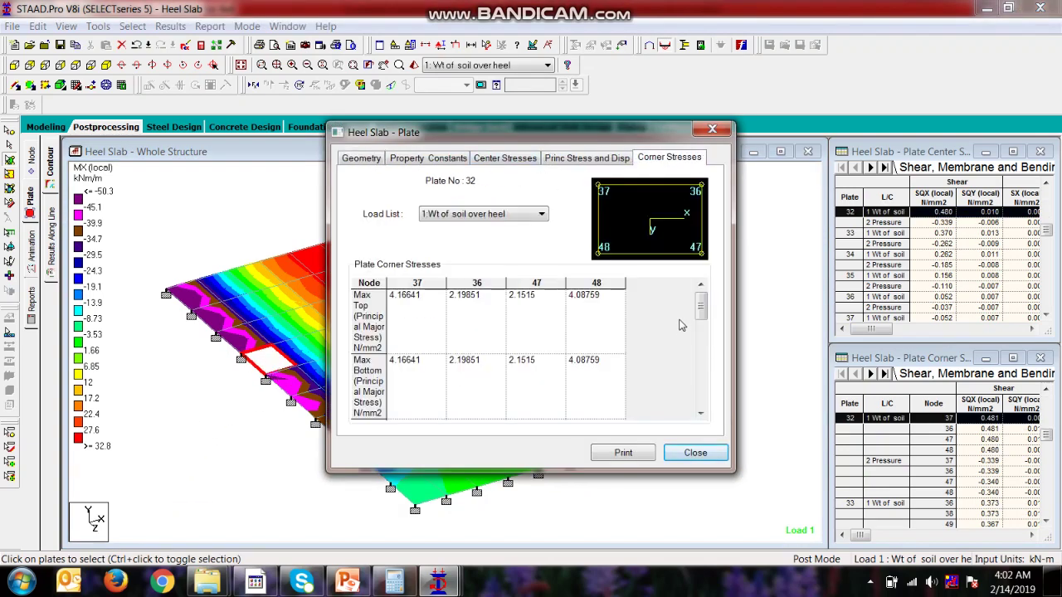
drag(702, 309, 701, 342)
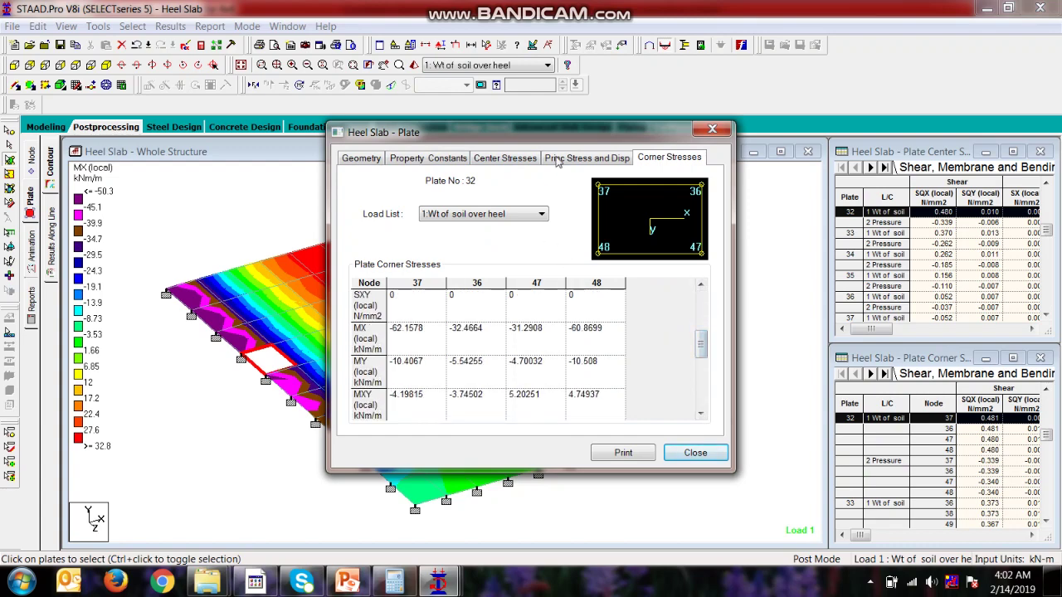
drag(533, 141, 831, 117)
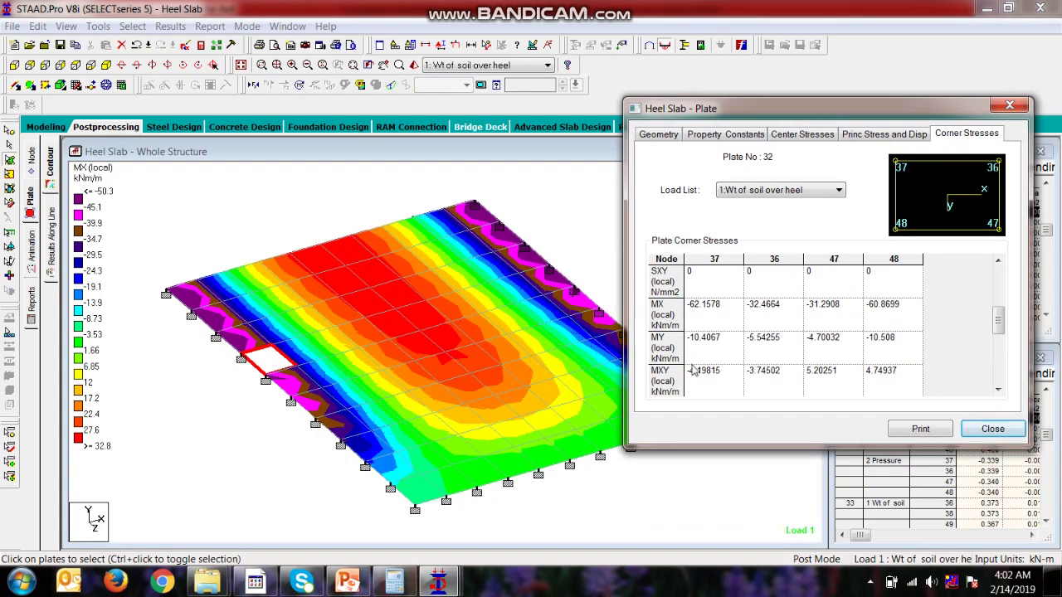
Check corner stresses of plates 22, 12, 11, 27, 16, 17 and 7.
click(247, 344)
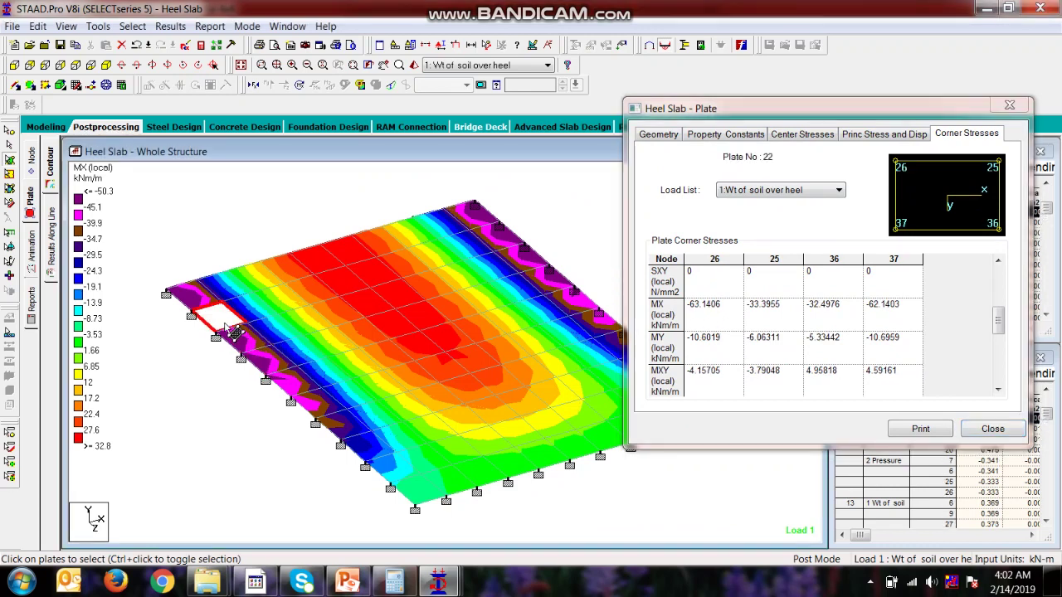
click(218, 320)
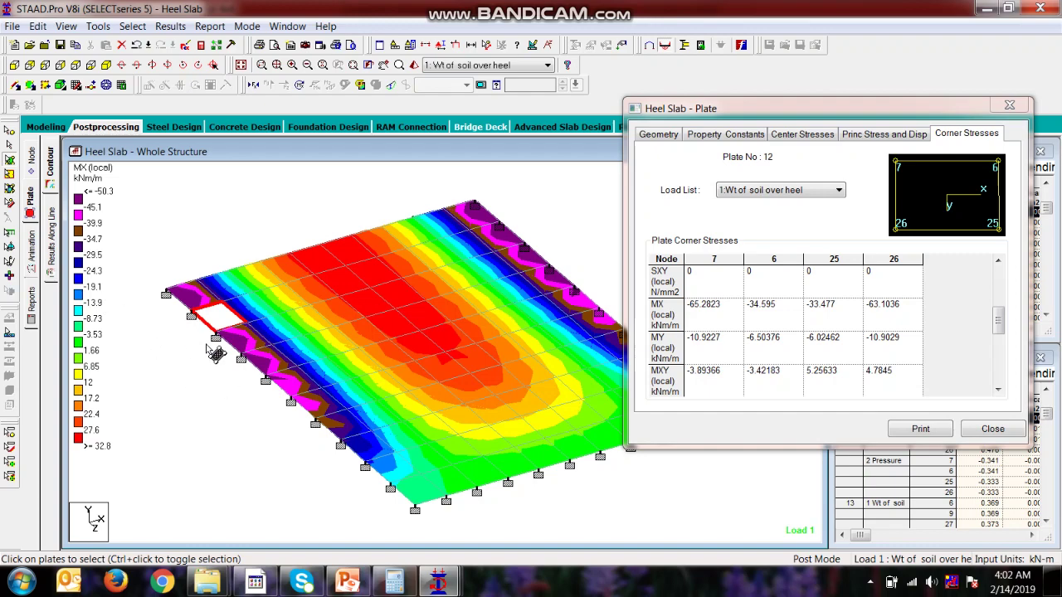
drag(516, 446, 440, 222)
click(443, 250)
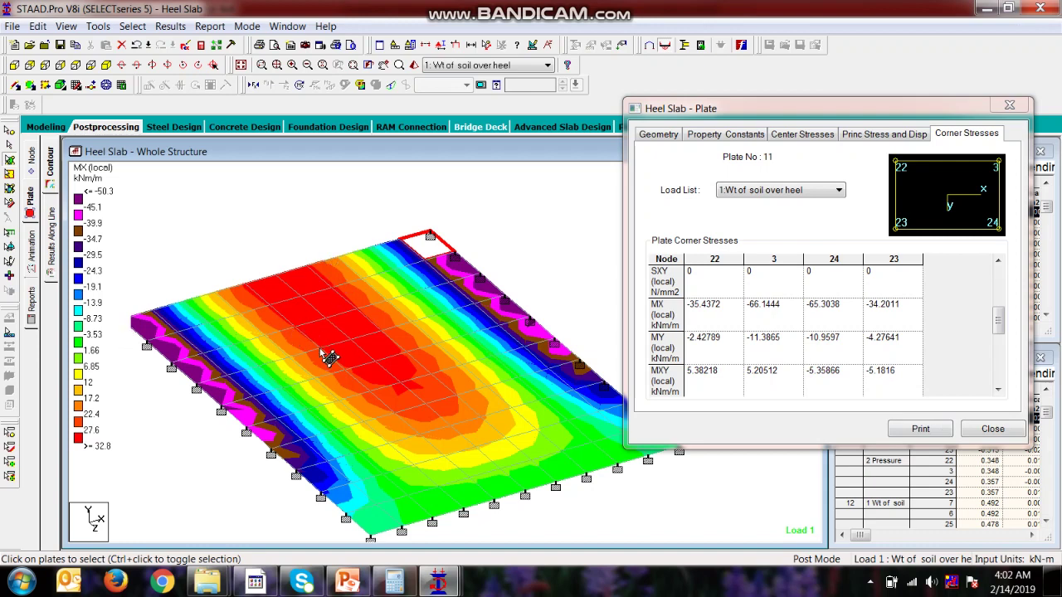
click(349, 330)
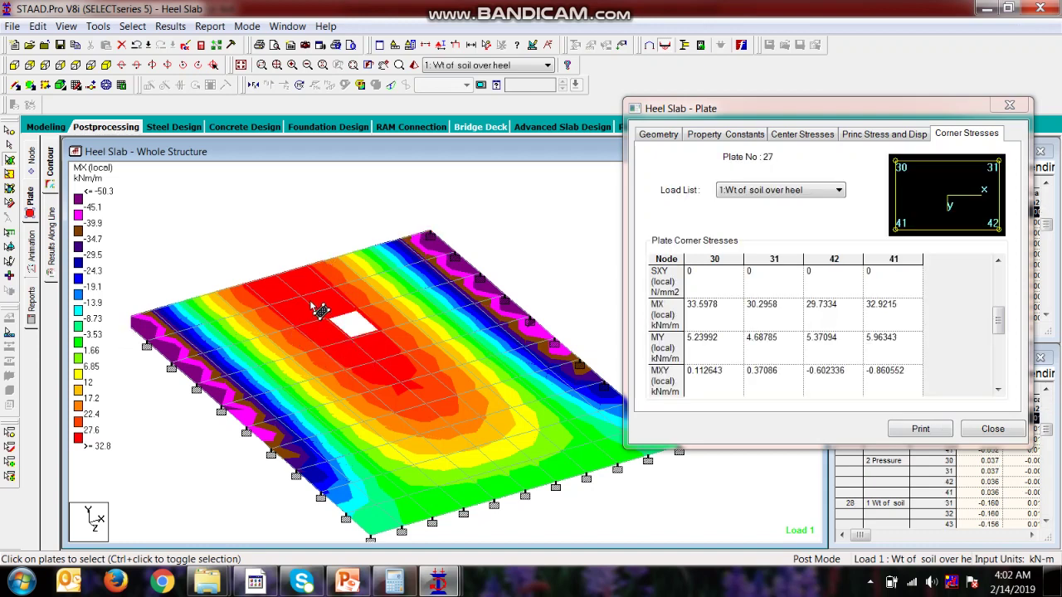
click(303, 323)
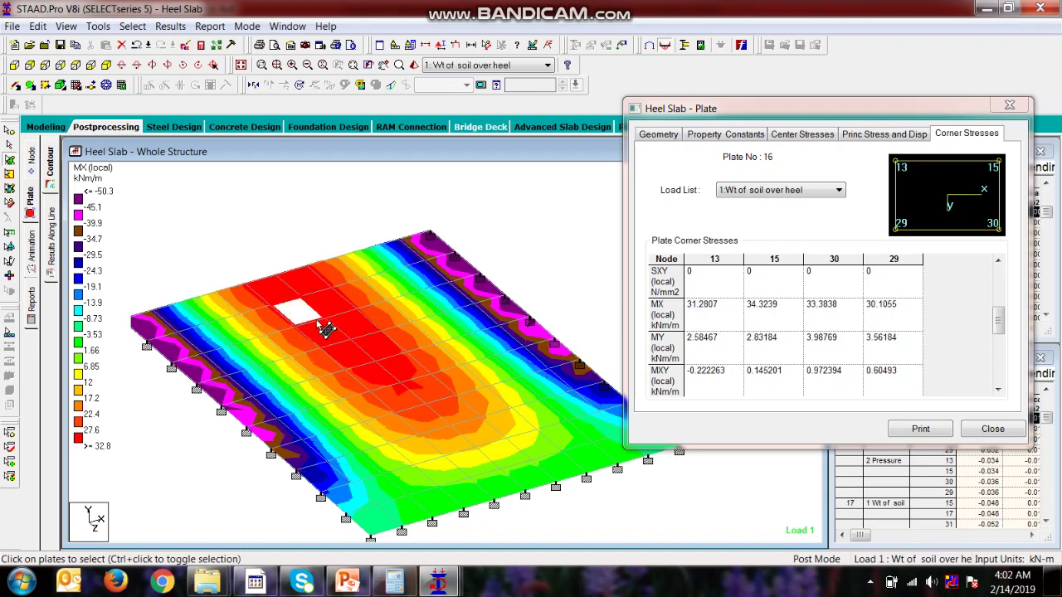
click(337, 303)
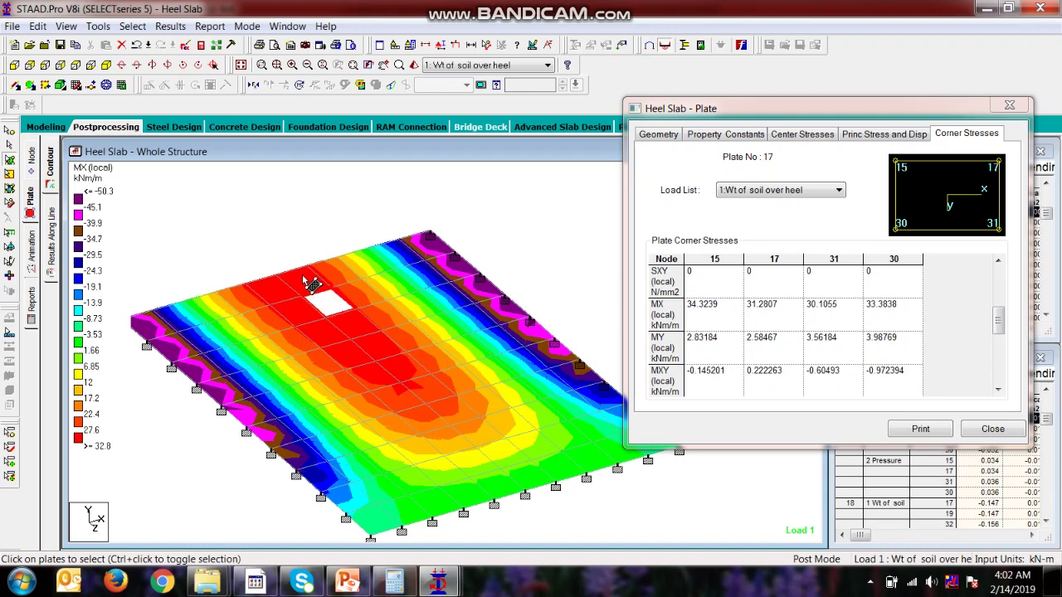
click(305, 282)
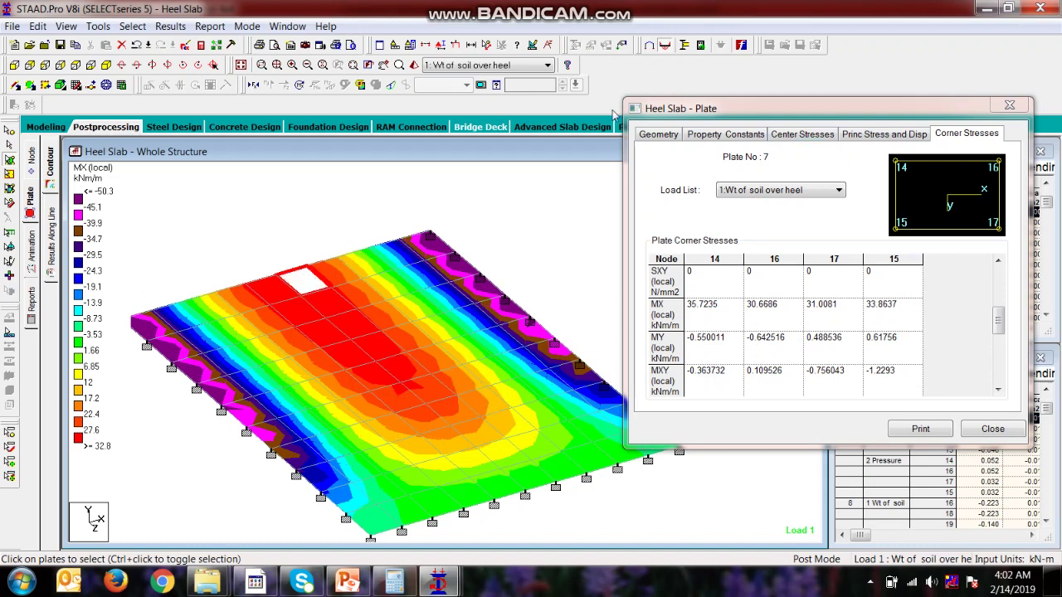
Switch the slab's plate stress contour to MY (local) moments.
click(360, 85)
click(489, 127)
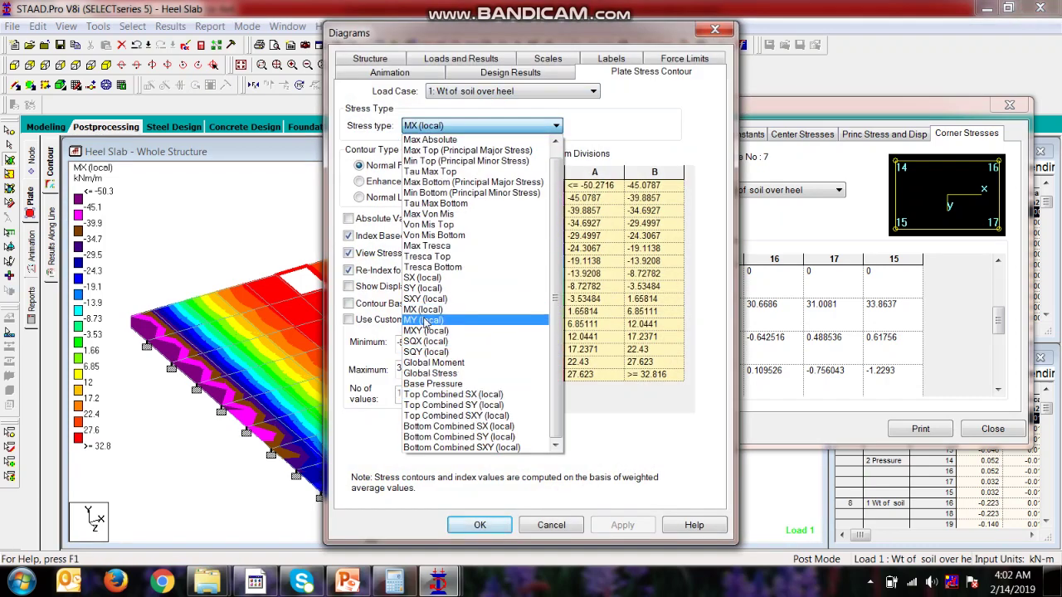
click(427, 320)
click(479, 524)
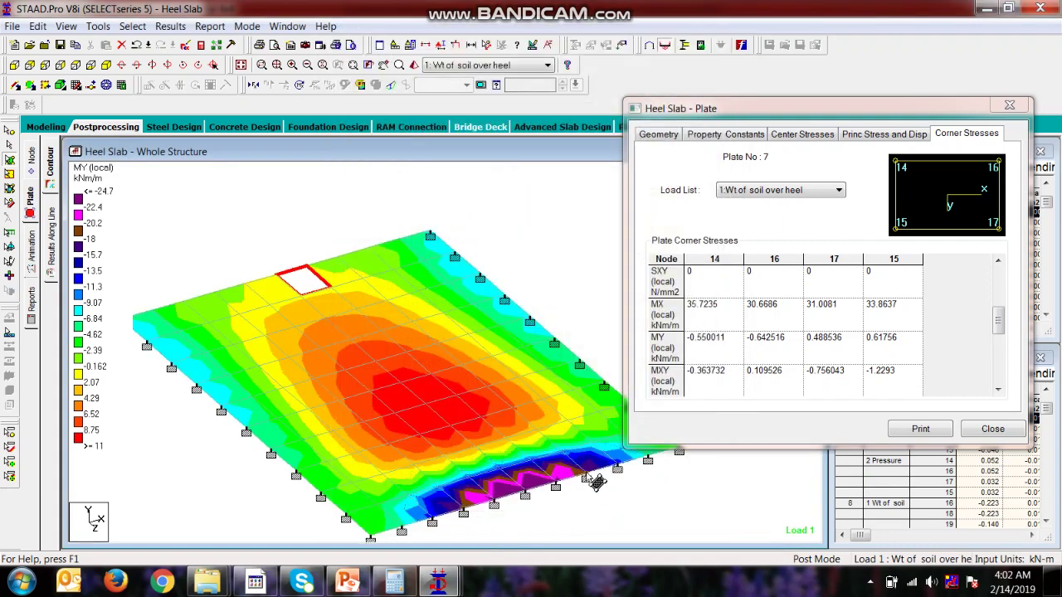
Read corner moments of edge plates 96, 97 and central plates 57, 67, 56.
click(502, 488)
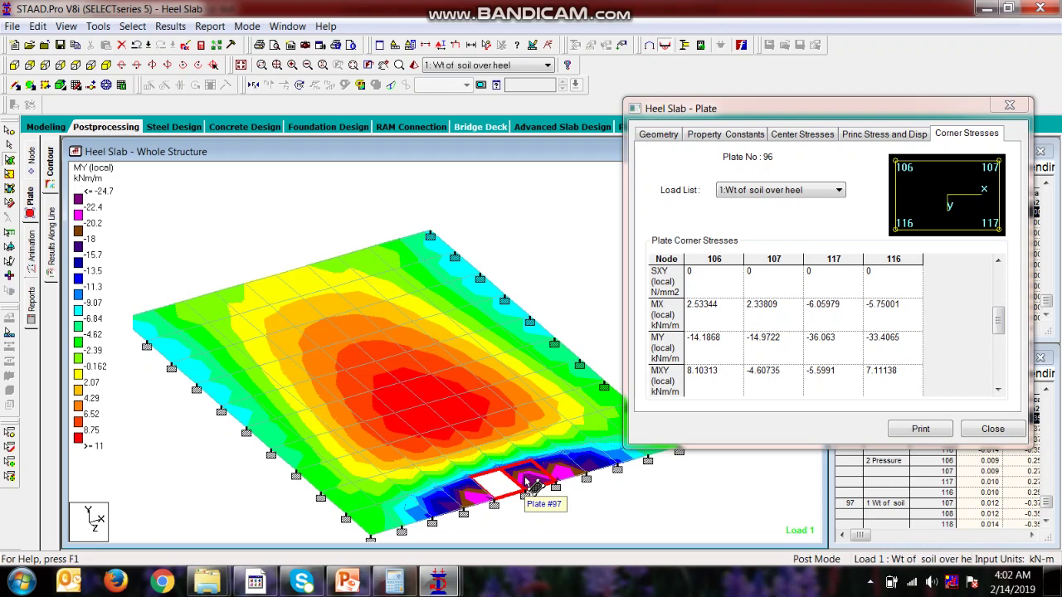
click(531, 485)
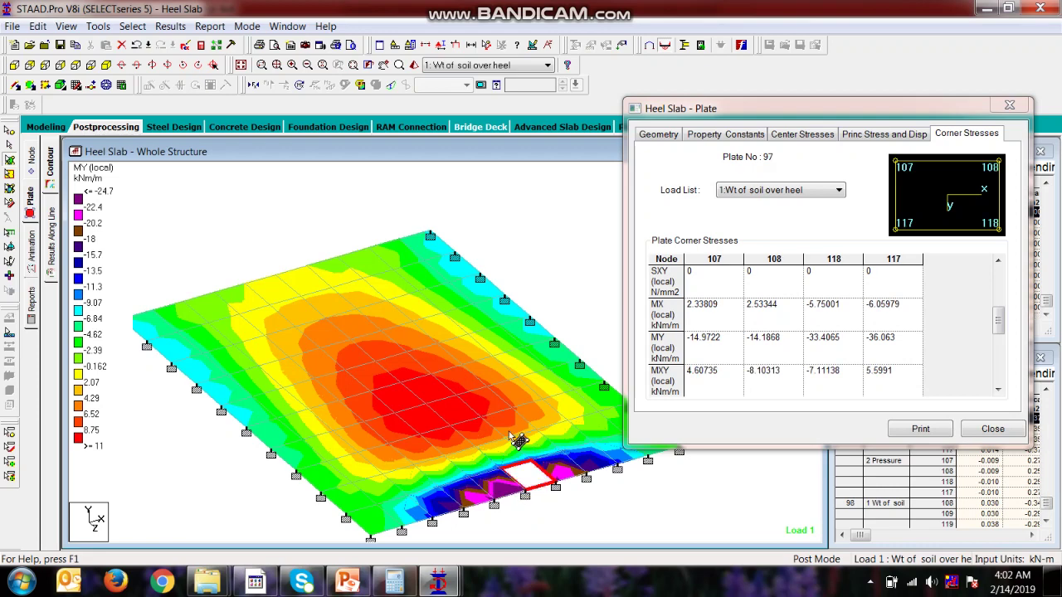
click(435, 401)
click(432, 402)
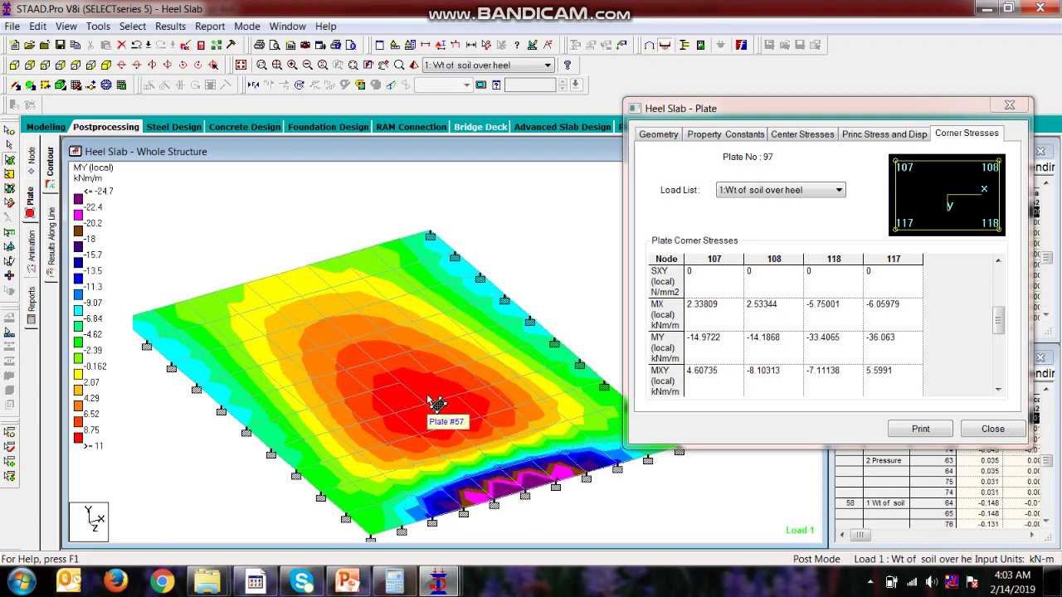
click(434, 403)
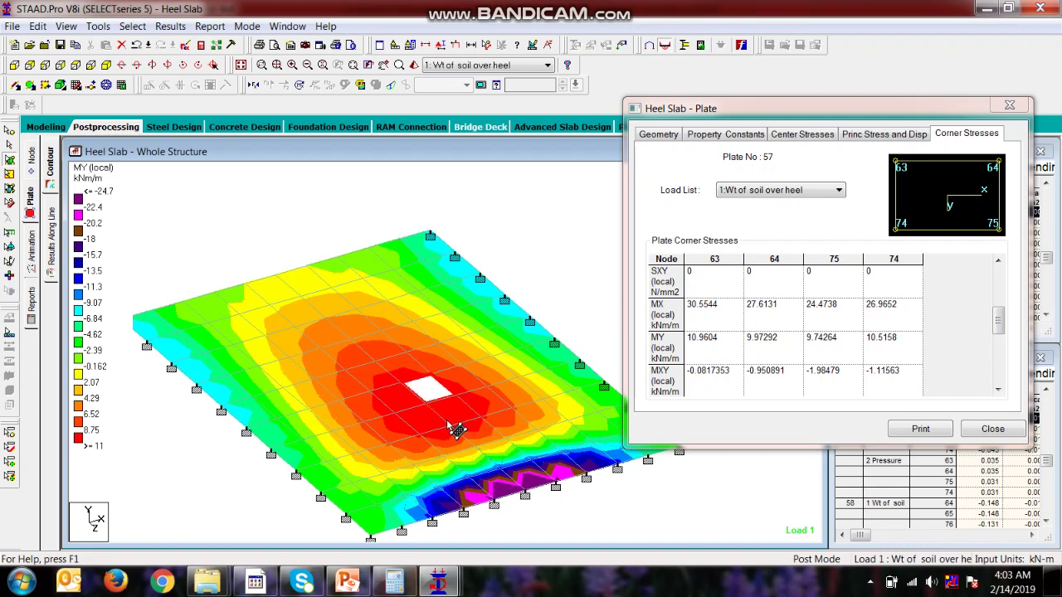
click(457, 415)
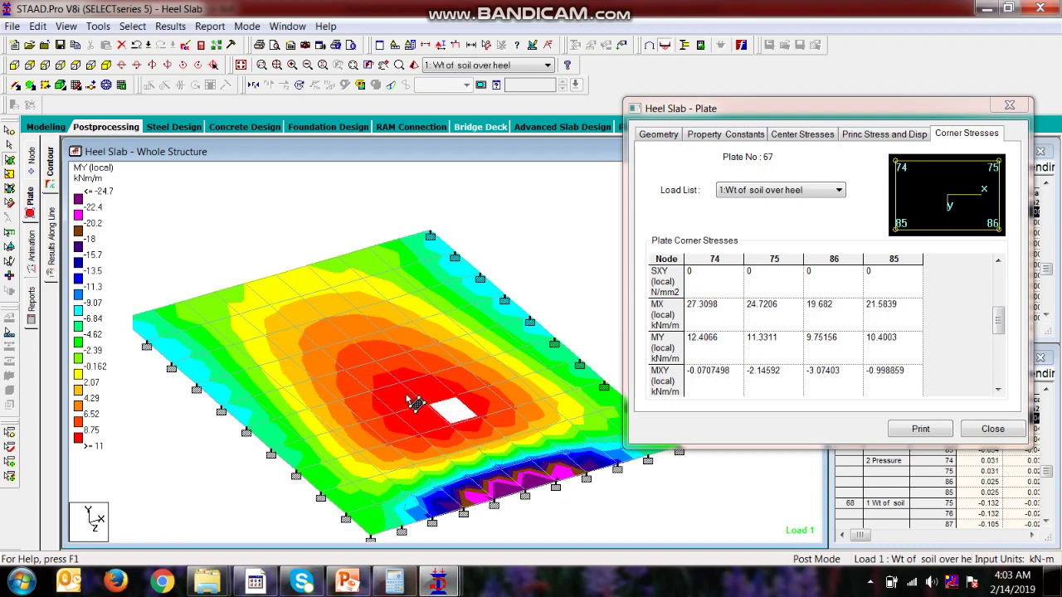
click(410, 404)
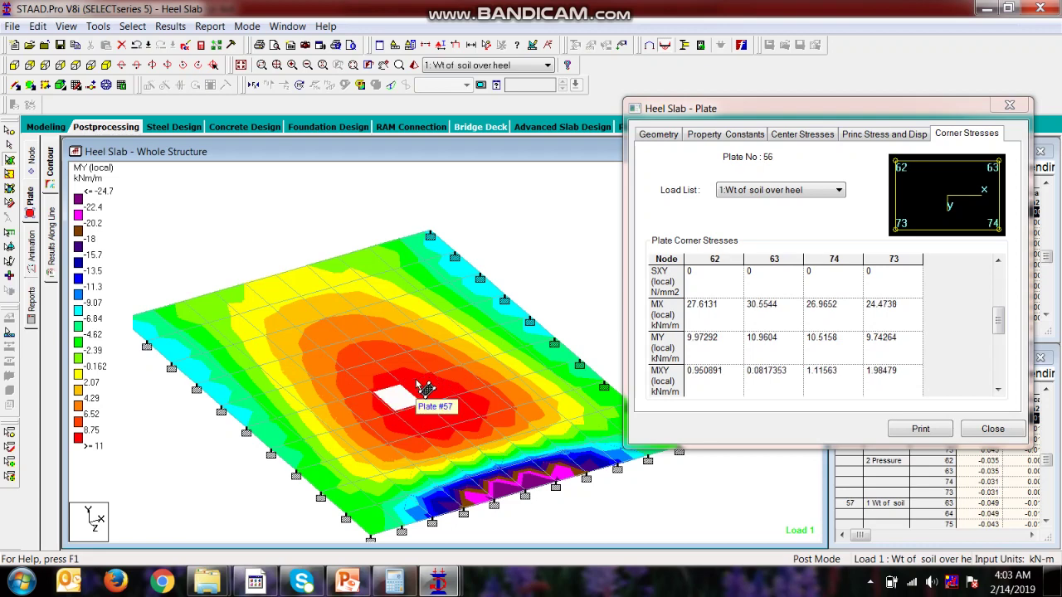
click(424, 390)
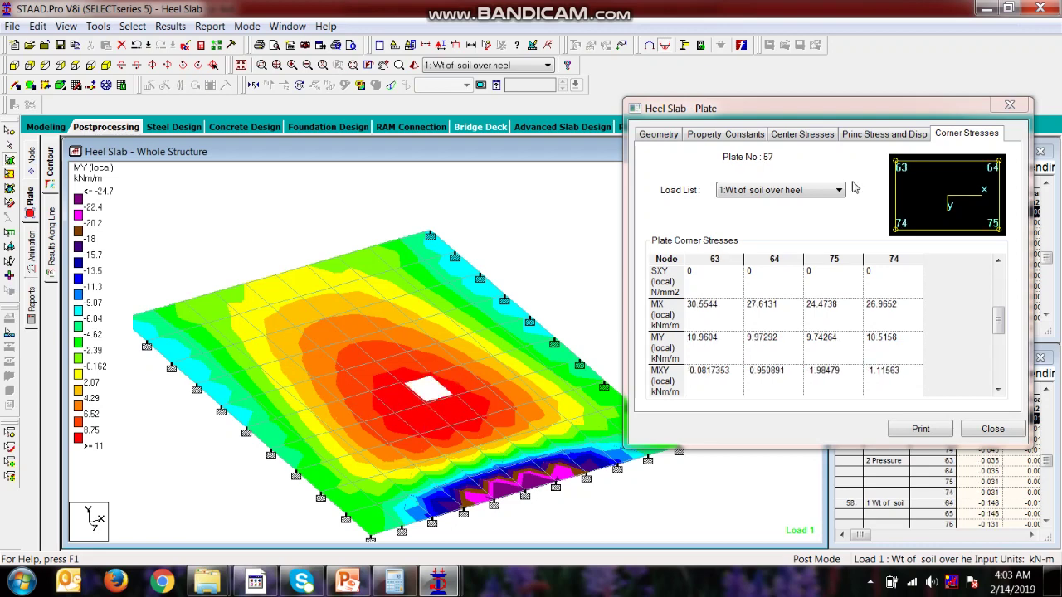
click(1010, 107)
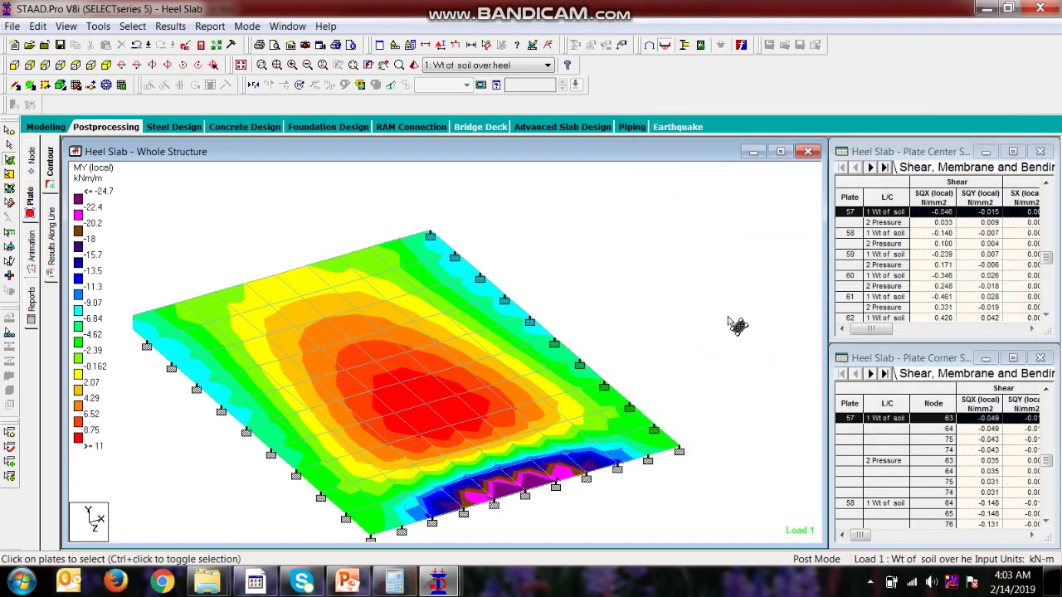